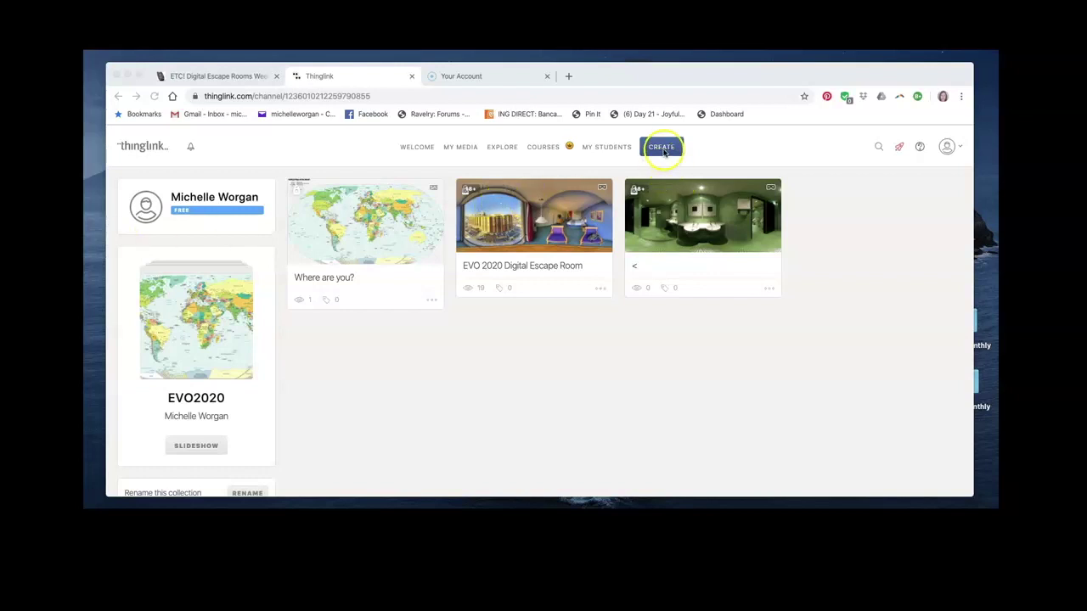
Start a 360° image upload and browse Google Drive to Conferences > ACEIA 2019 - VR > Participant 360° Photos
left_click(664, 149)
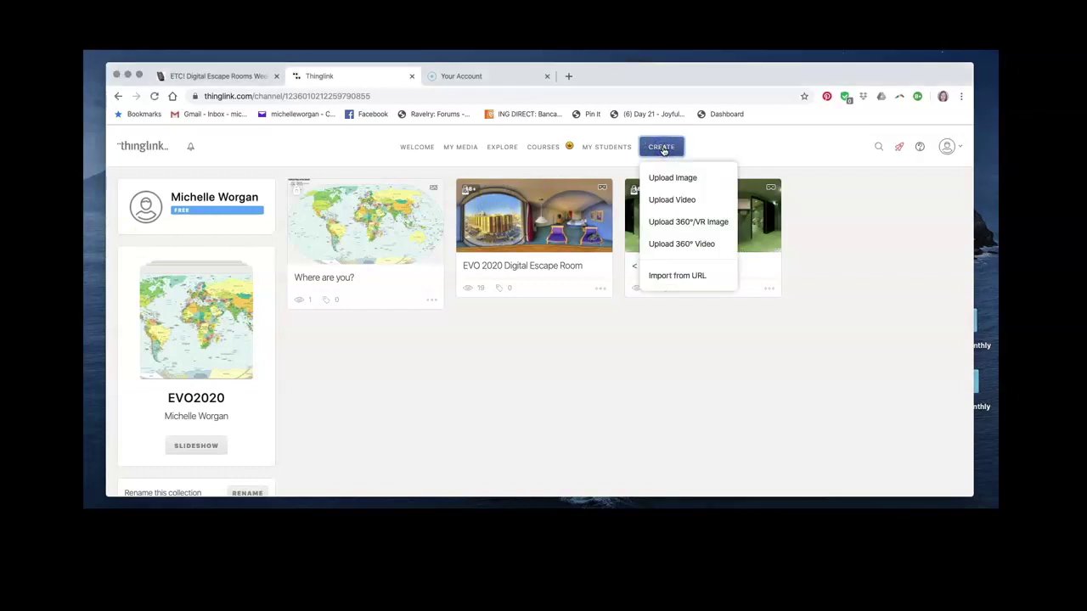
left_click(691, 224)
left_click(359, 166)
double_click(444, 213)
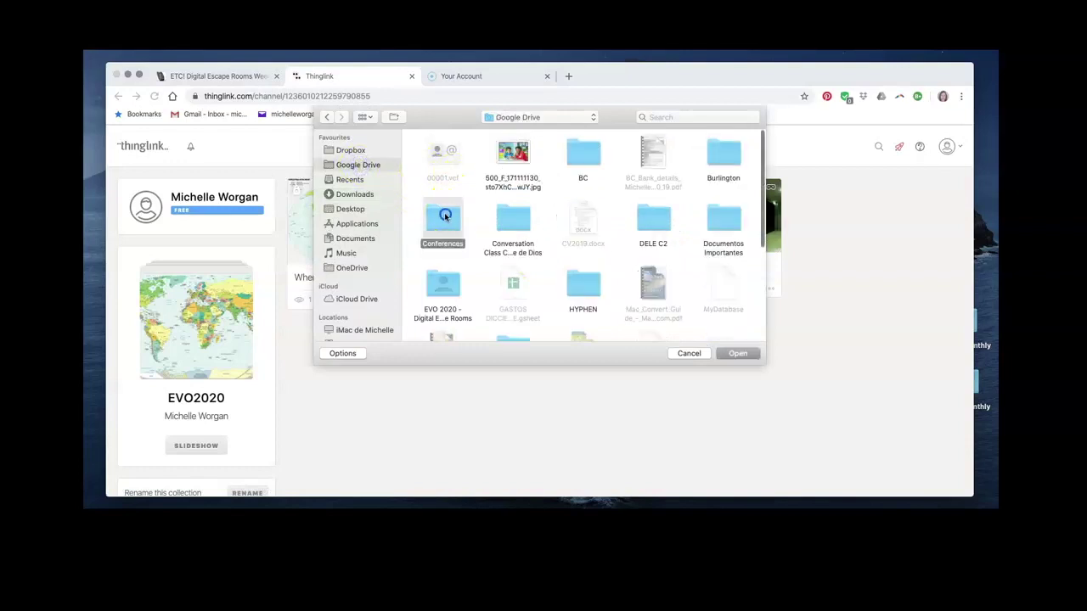
double_click(650, 154)
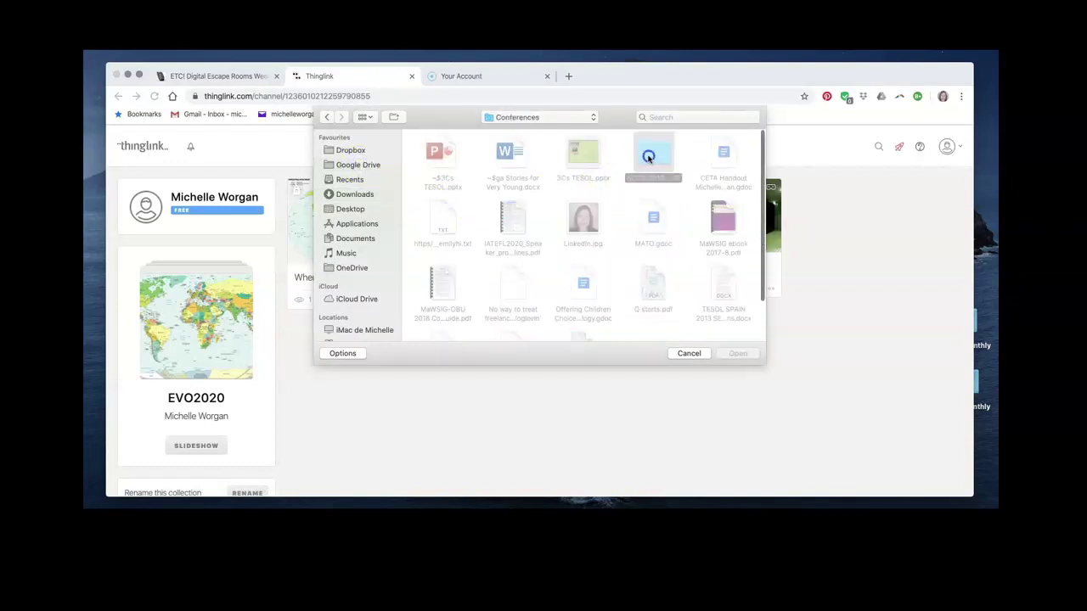
left_click(652, 286)
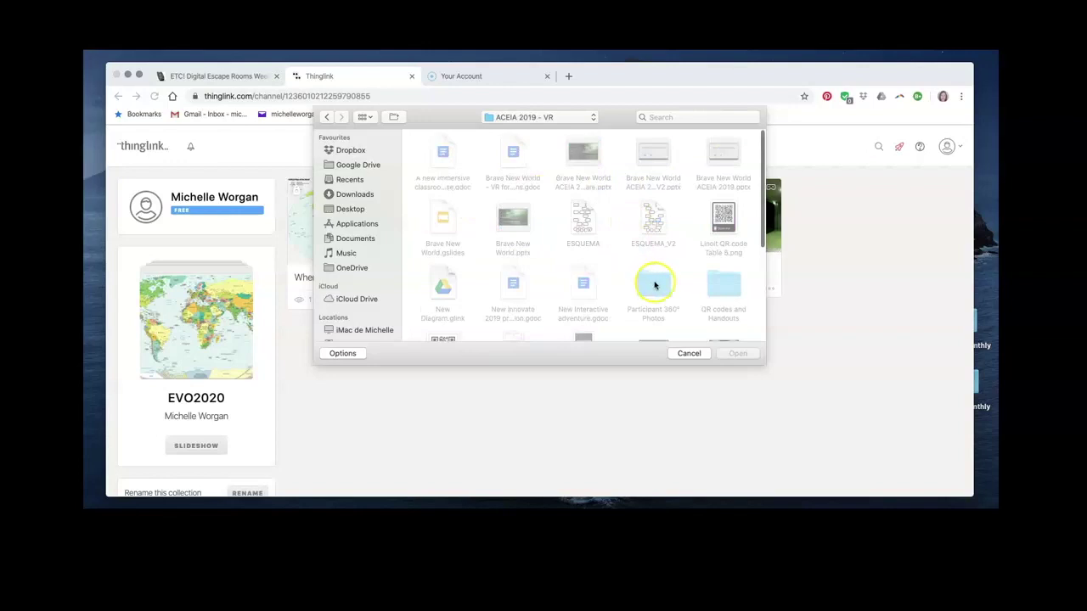
double_click(654, 285)
Open Other scenes > Resized images and upload the newroom.jpg panorama
left_click(651, 220)
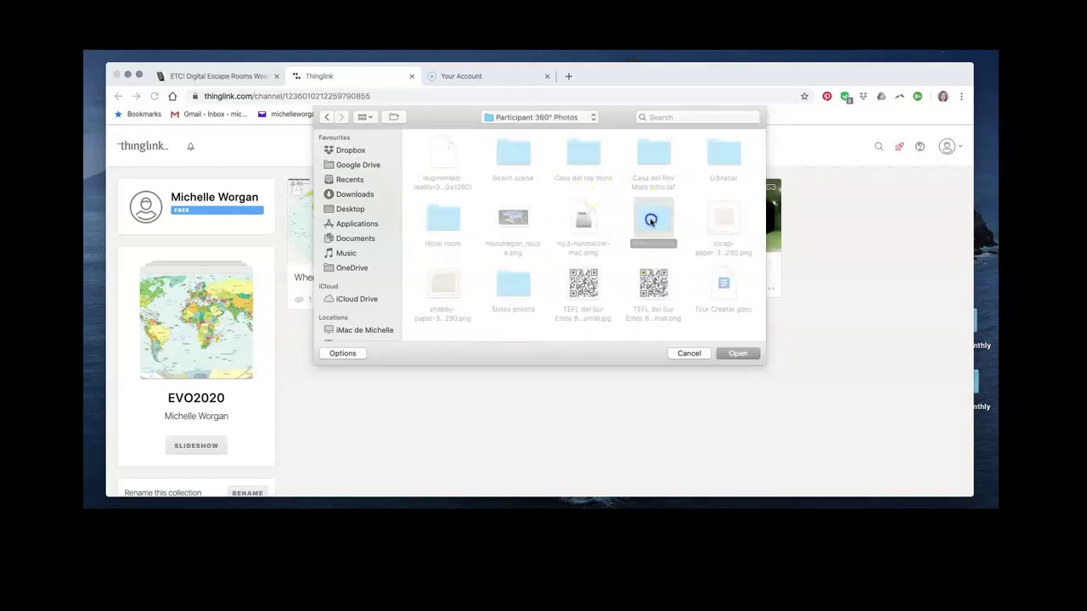
double_click(651, 220)
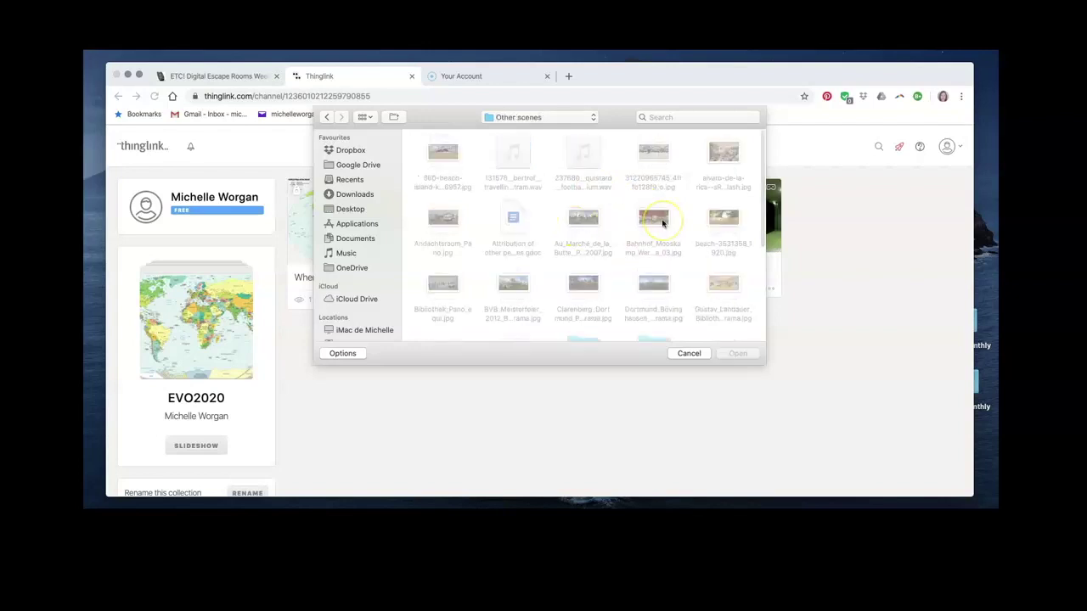
scroll(662, 224, "down", 1)
scroll(663, 223, "down", 3)
double_click(442, 278)
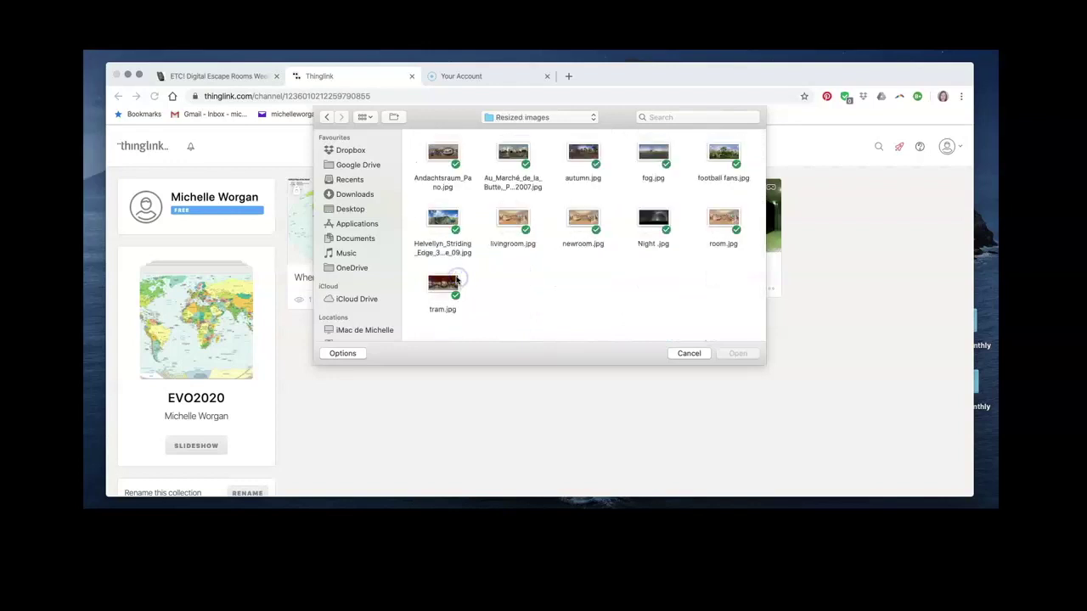
left_click(584, 218)
left_click(736, 354)
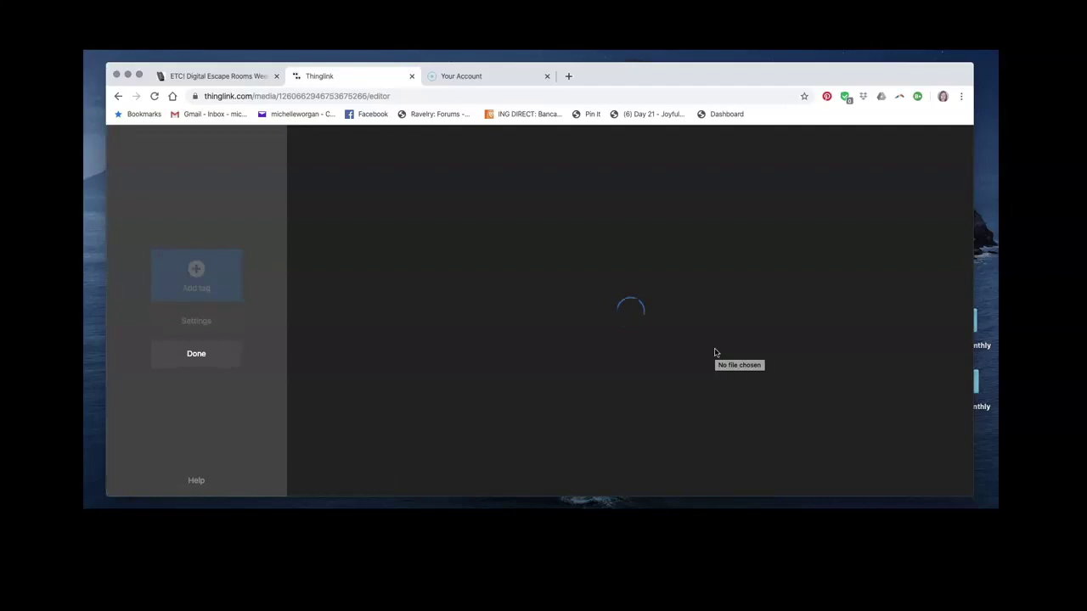
Pan around the library panorama: door, mural wall, window, table, bookshelves, coat rack and sofa
left_click(712, 352)
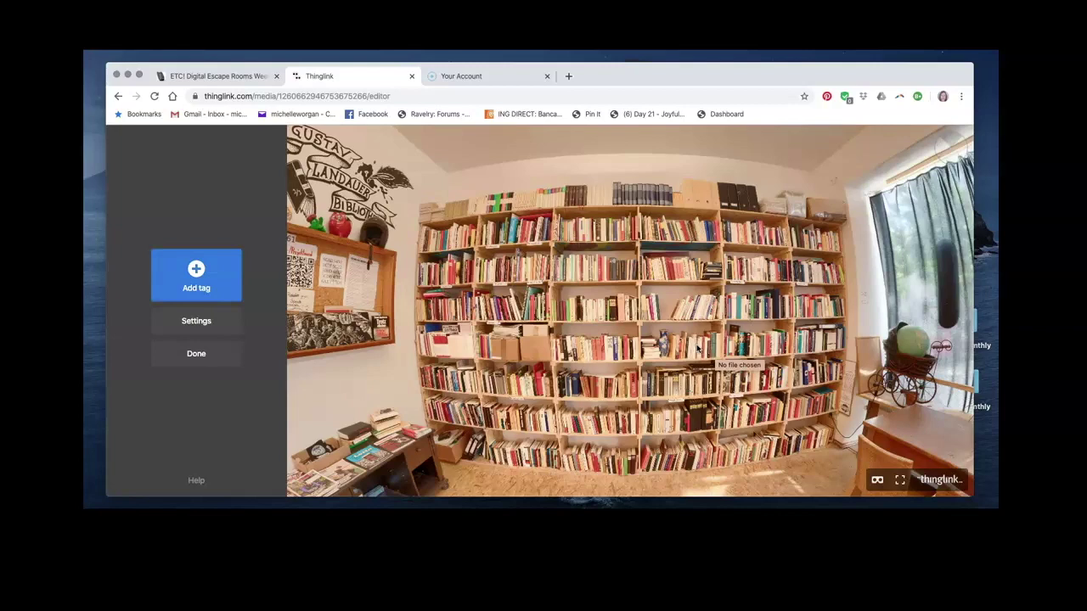
left_click(691, 348)
left_click_drag(538, 309, 861, 294)
left_click_drag(553, 284, 840, 286)
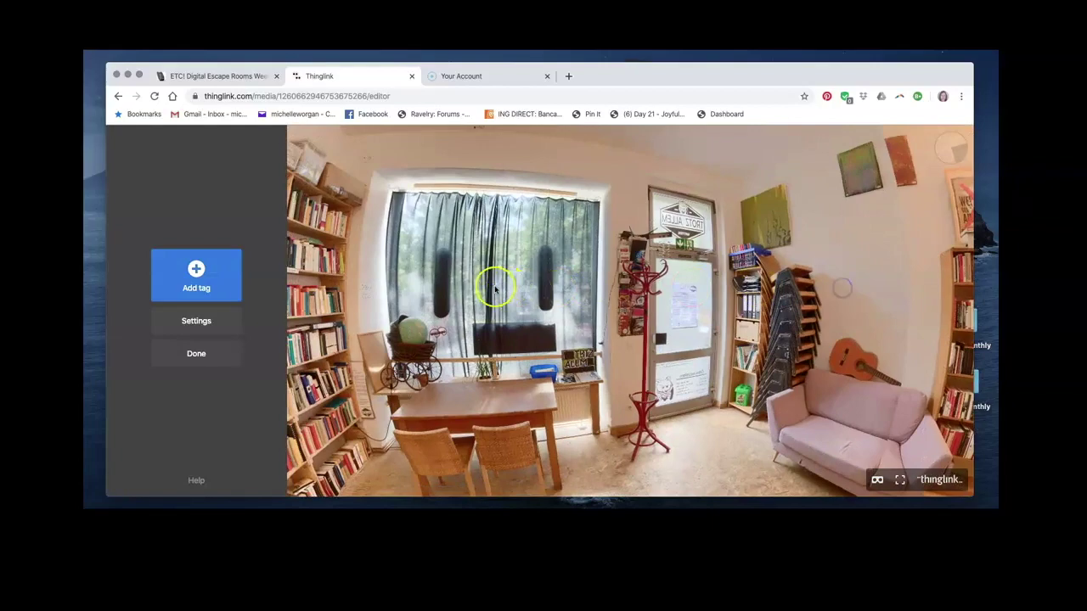
left_click_drag(496, 289, 867, 272)
left_click_drag(578, 265, 447, 249)
left_click_drag(765, 262, 508, 254)
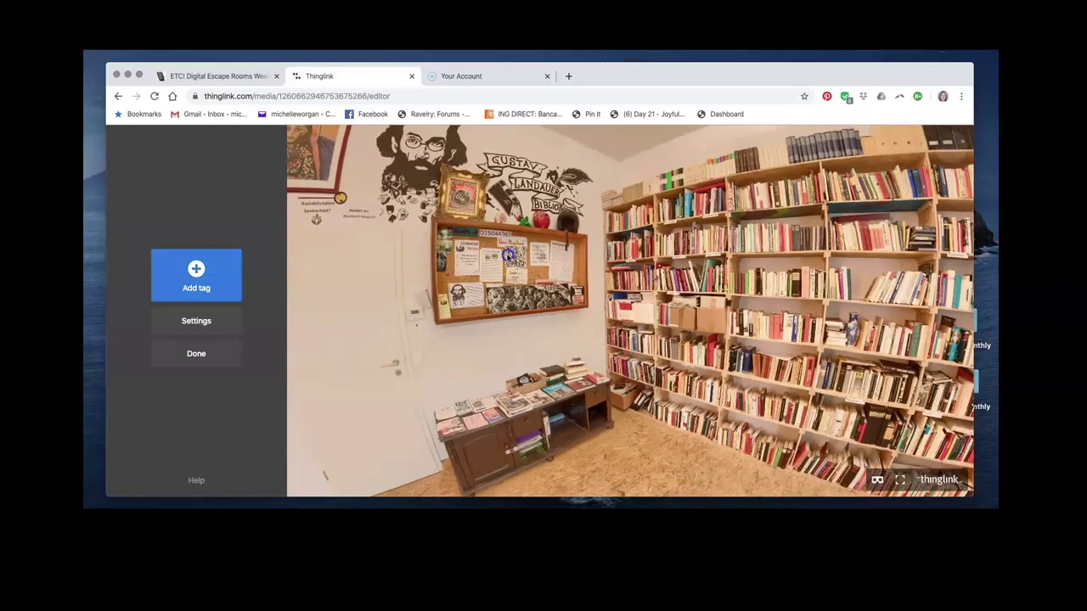
left_click_drag(671, 287, 490, 277)
left_click_drag(712, 291, 546, 282)
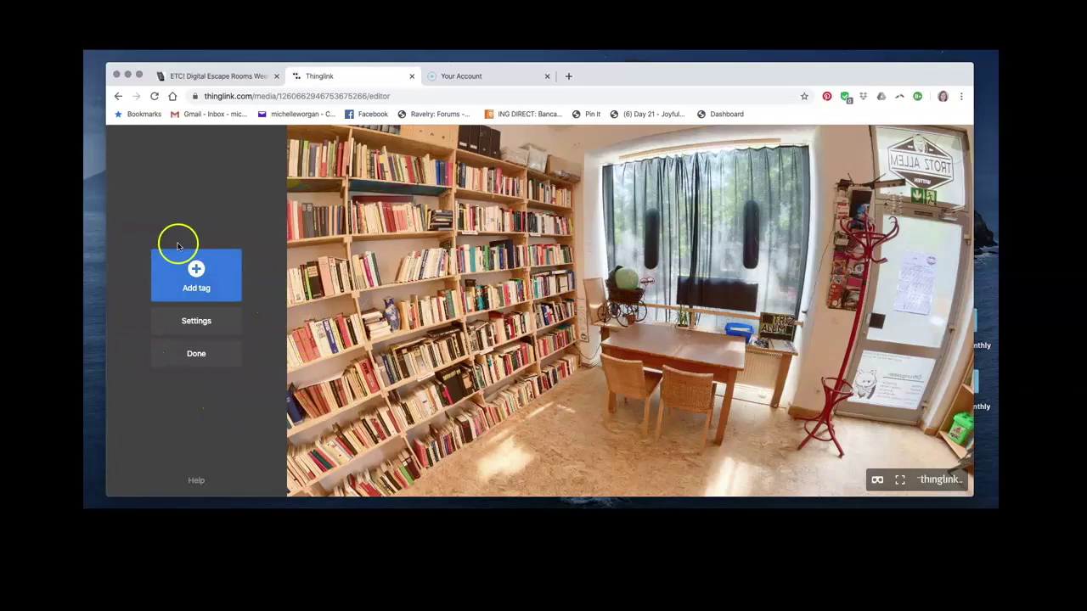
Add a new tag to the scene using the 'Add text and media' tag type
left_click(196, 285)
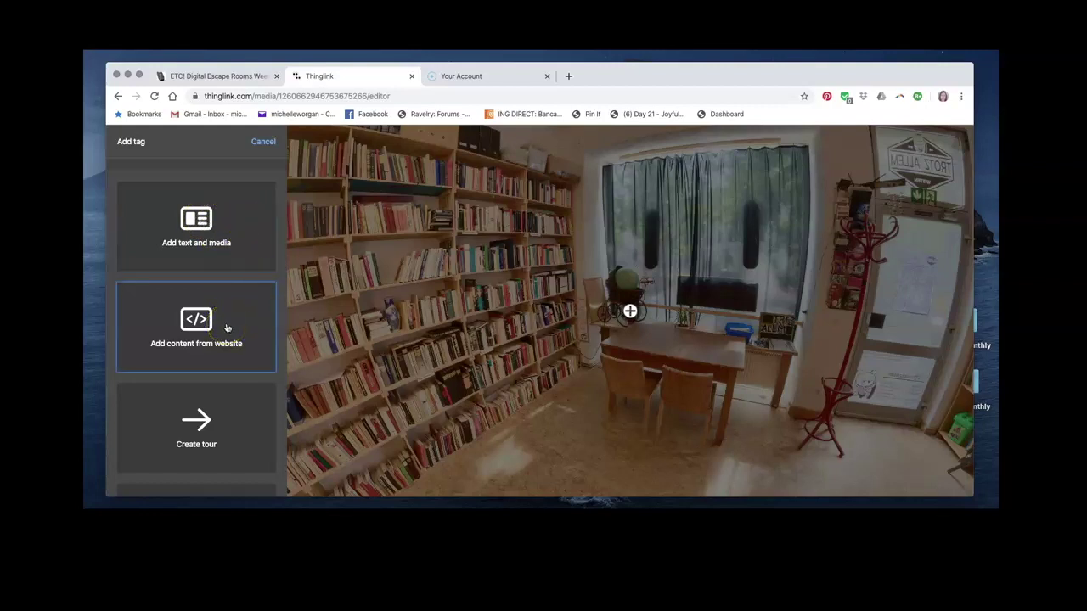
scroll(227, 327, "down", 2)
left_click(227, 378)
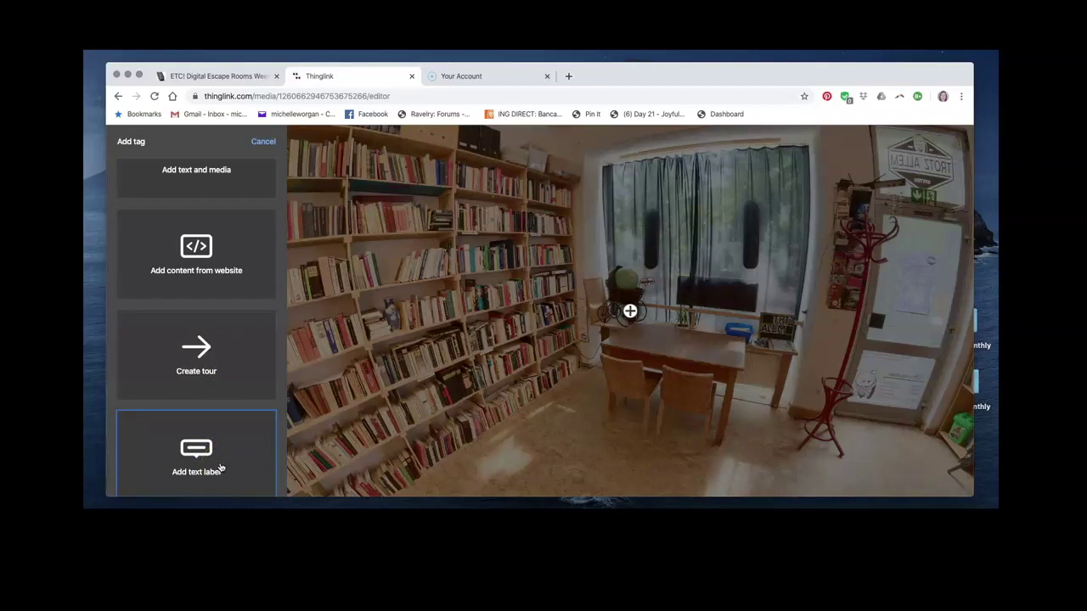
left_click(218, 387)
scroll(242, 327, "up", 2)
left_click(212, 219)
Enter 'Clue 1' as the tag's title
left_click(169, 238)
left_click(169, 237)
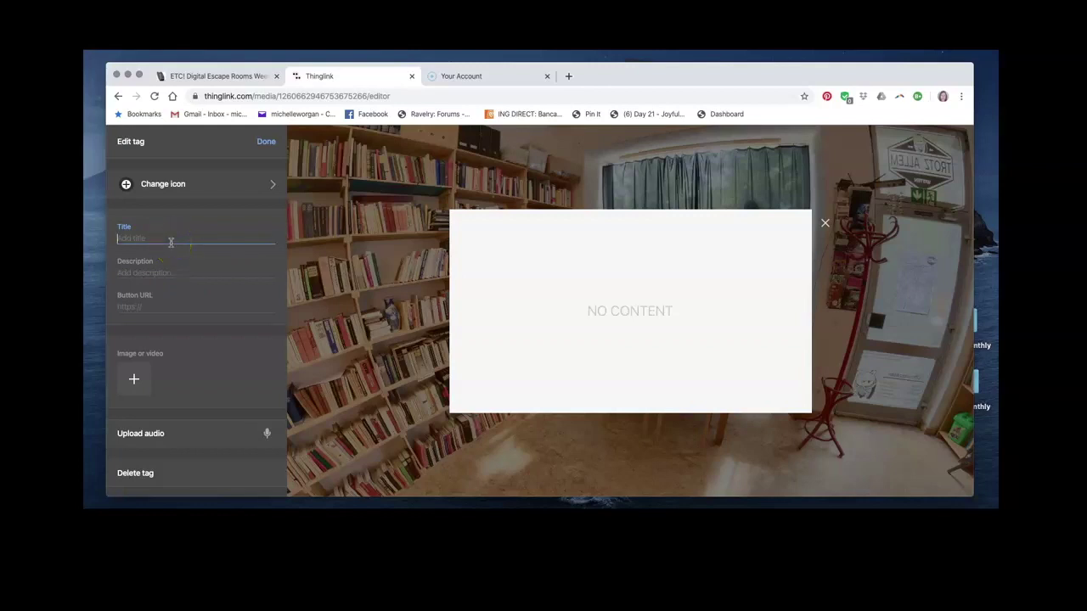
type("Clue 1")
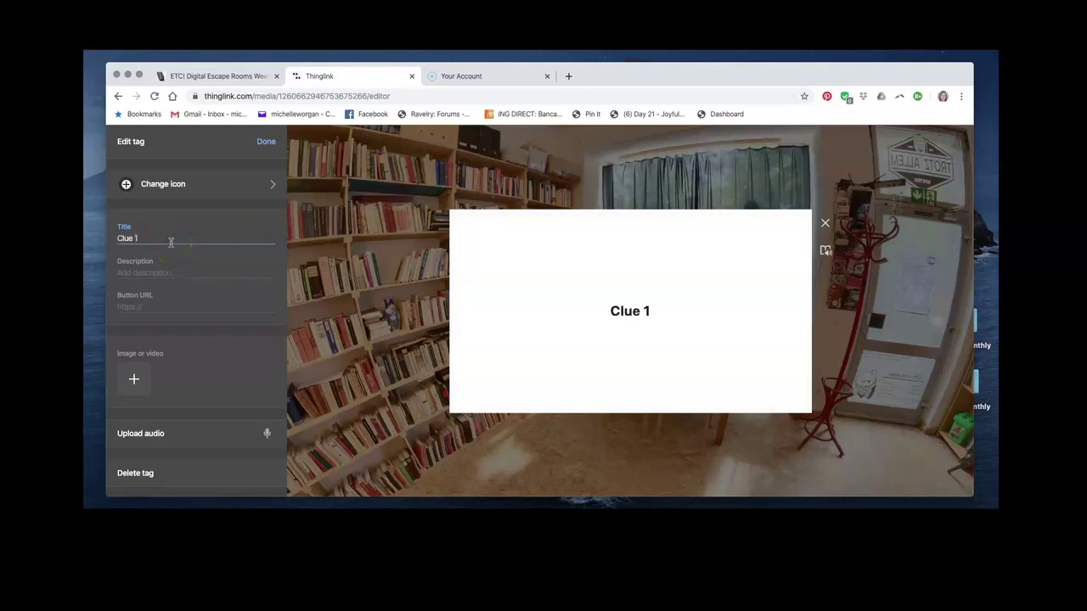
mouse_move(171, 243)
left_mouse_down()
mouse_move(116, 238)
mouse_move(160, 272)
left_mouse_up()
left_click(160, 272)
left_click(134, 272)
Attach the barbary ape photo from Other scenes > Non 360 as the tag's image
left_click(134, 382)
left_click(570, 119)
left_click(593, 119)
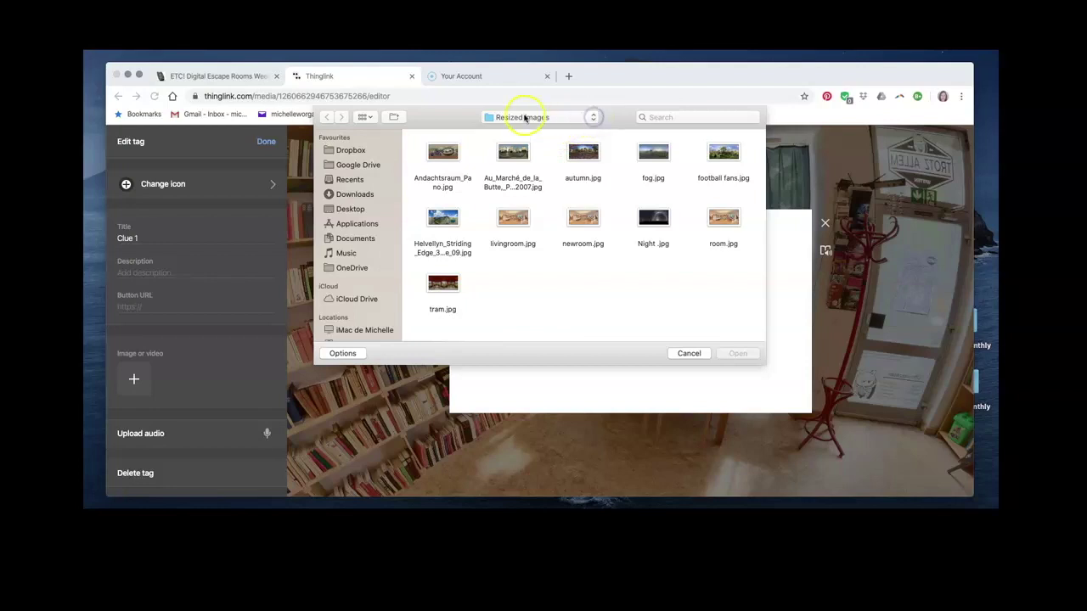
left_click(569, 117)
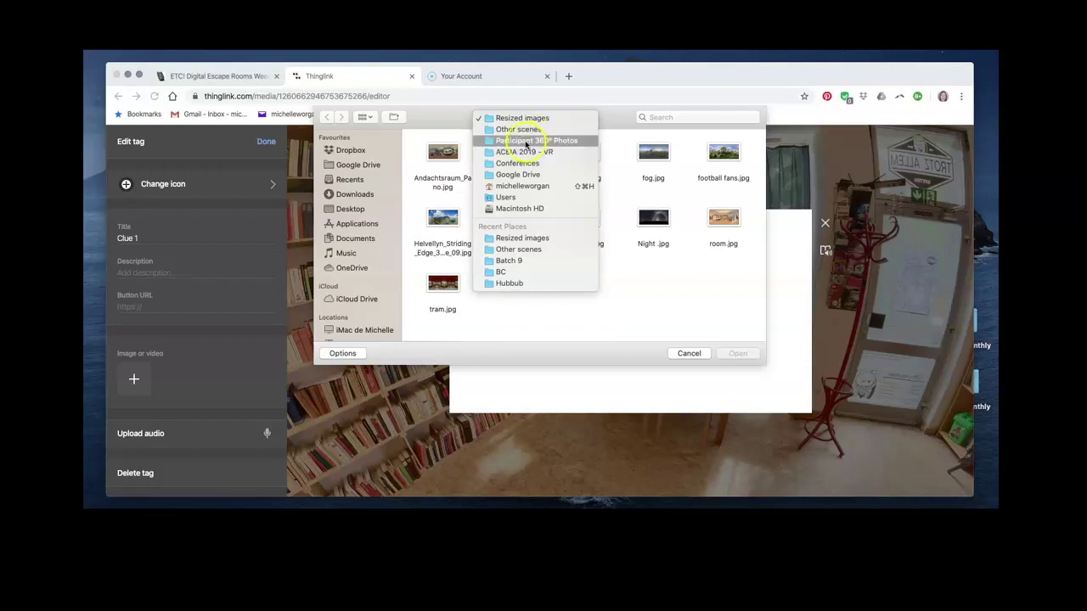
left_click(529, 141)
double_click(651, 222)
scroll(568, 238, "down", 5)
scroll(571, 240, "down", 3)
double_click(656, 177)
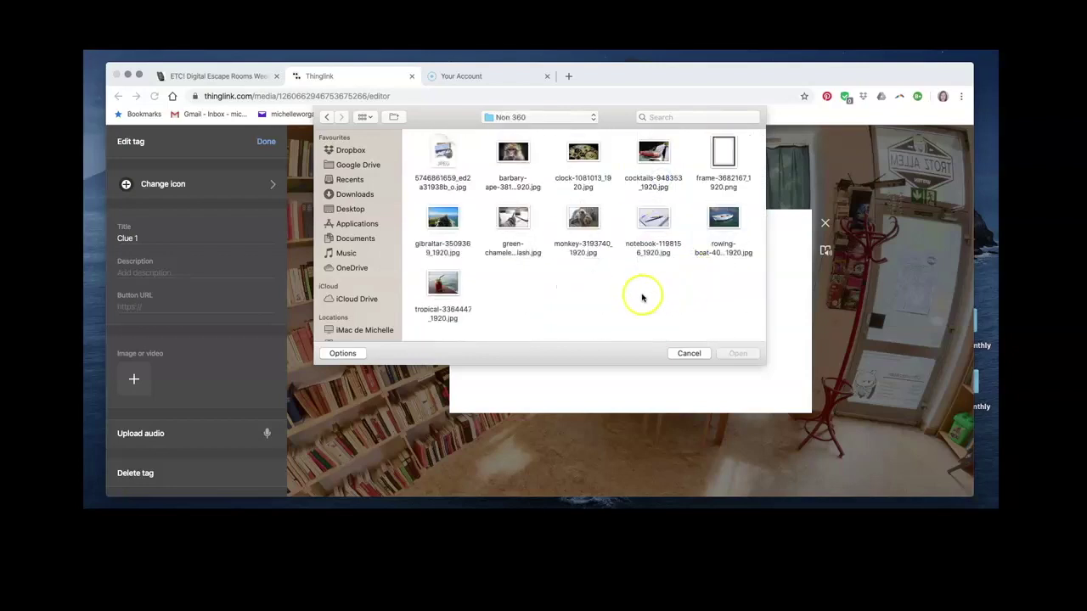
left_click(513, 153)
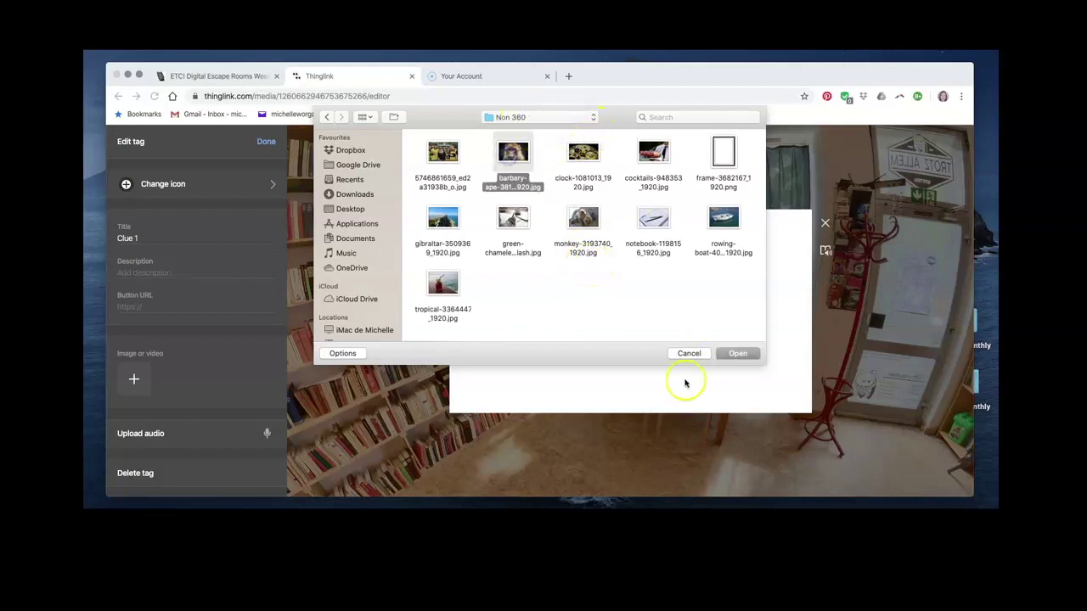
left_click(736, 353)
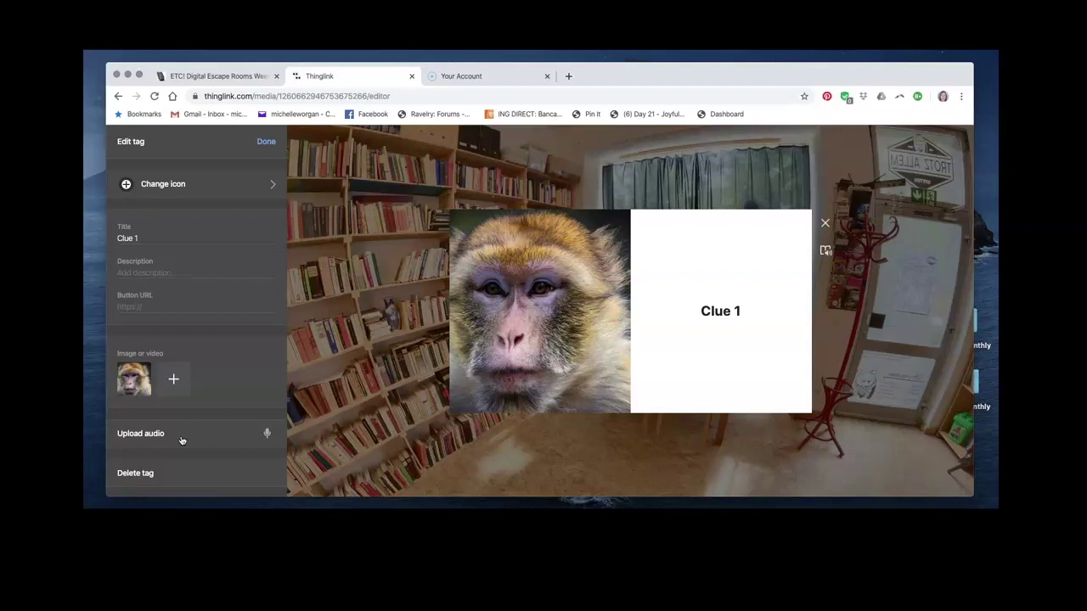
Finish the Clue 1 tag, drag it onto the window curtain, and reopen it for editing
left_click(152, 301)
left_click(224, 302)
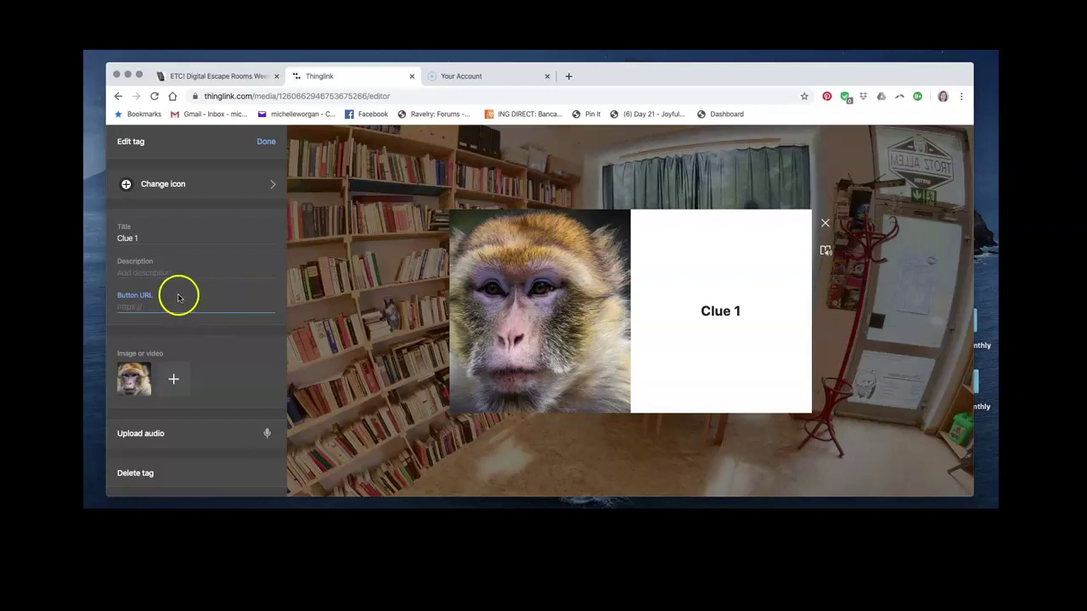
left_click(197, 268)
left_click(268, 141)
left_click_drag(629, 312, 701, 243)
left_click(697, 230)
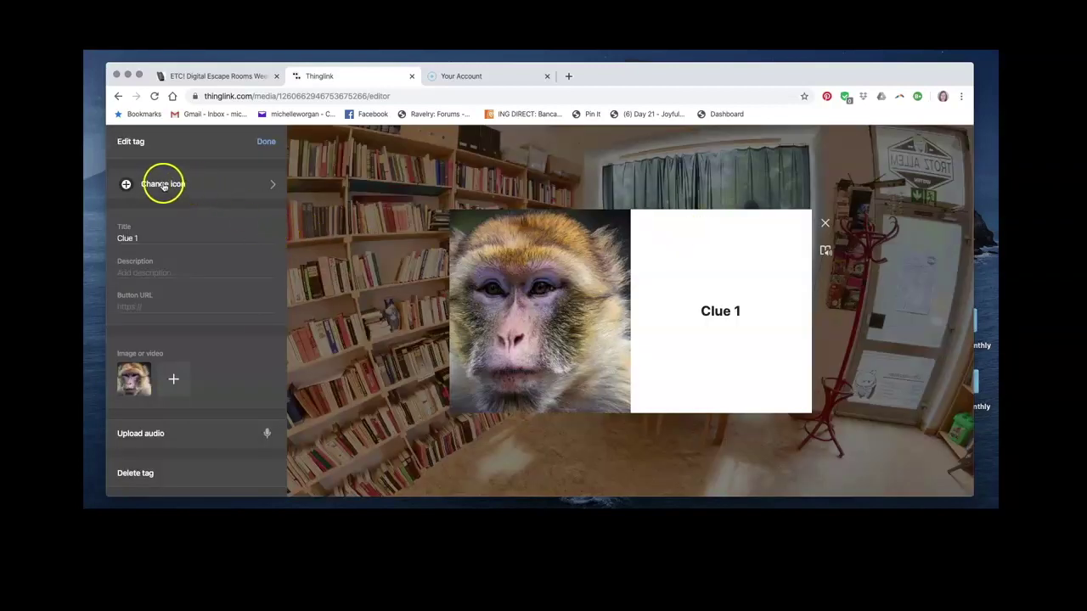
Change the Clue 1 tag icon to the red picture variant and save the tag
left_click(257, 185)
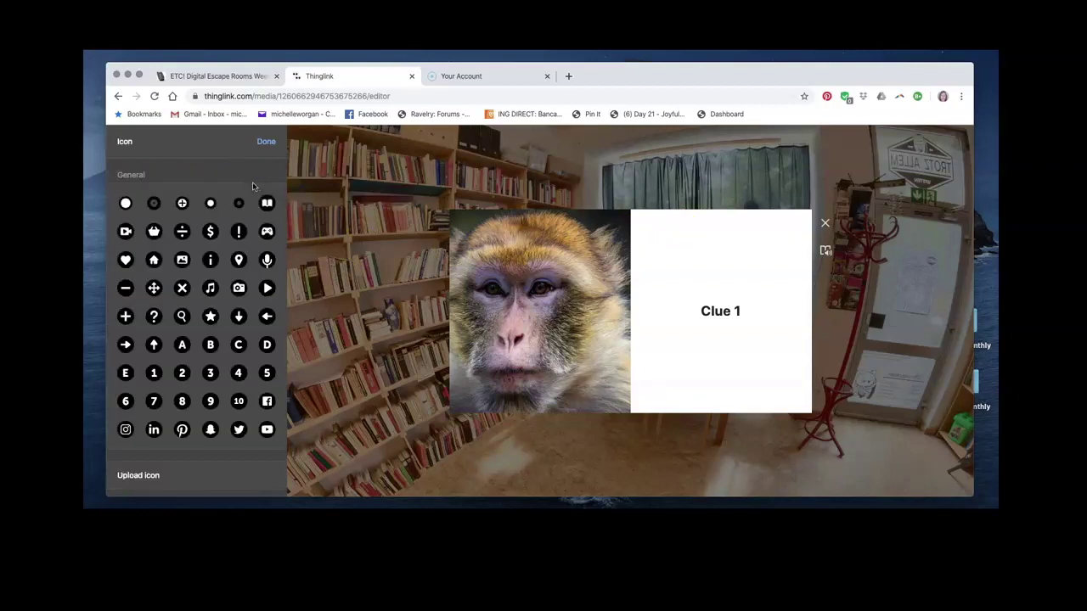
scroll(243, 228, "down", 1)
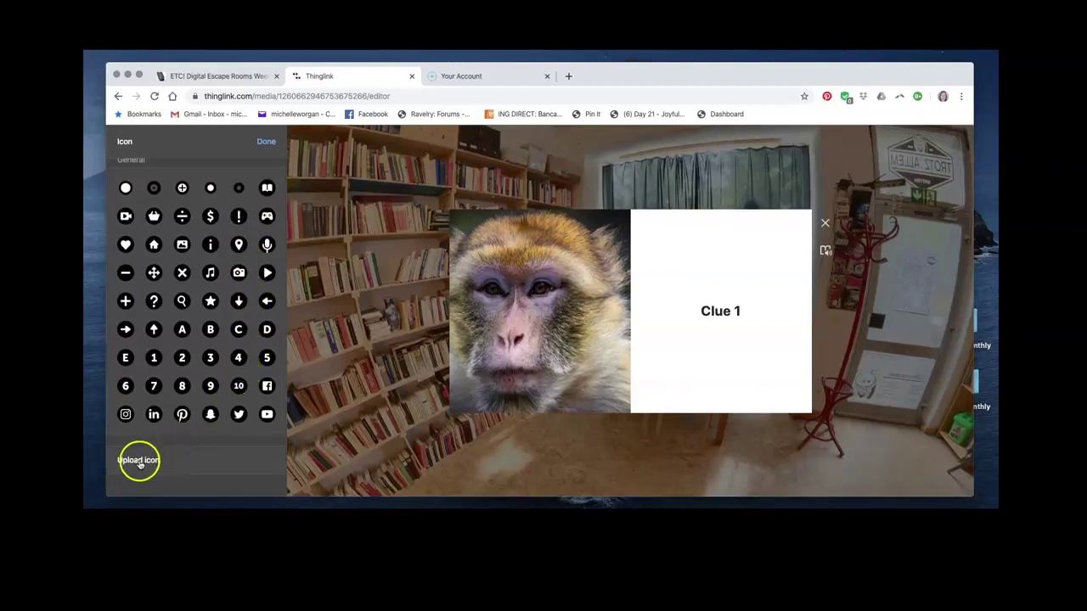
left_click(182, 247)
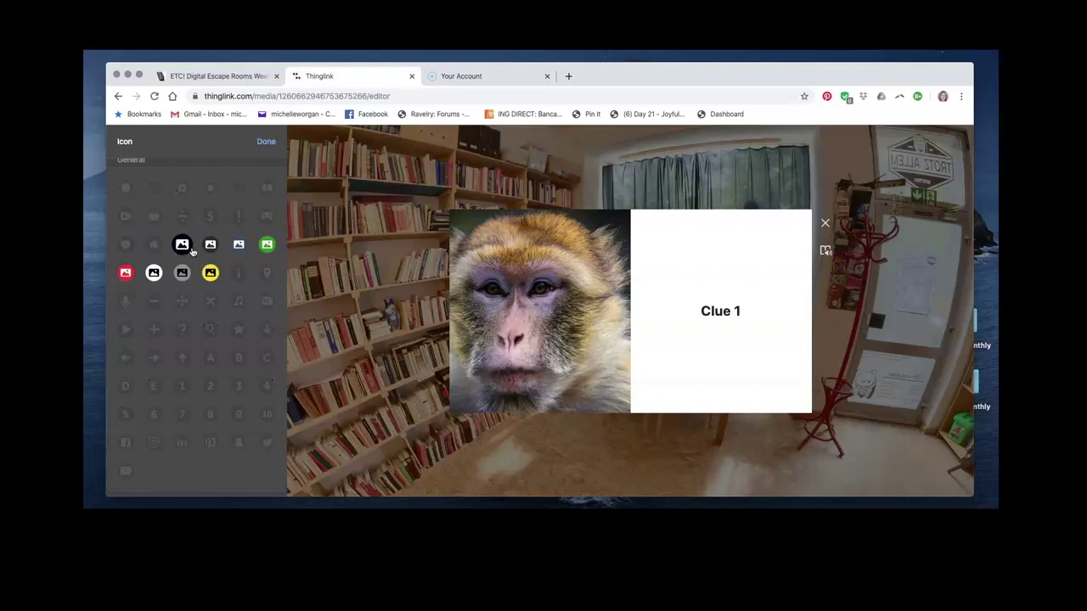
left_click(125, 273)
left_click(261, 141)
left_click_drag(599, 287, 773, 280)
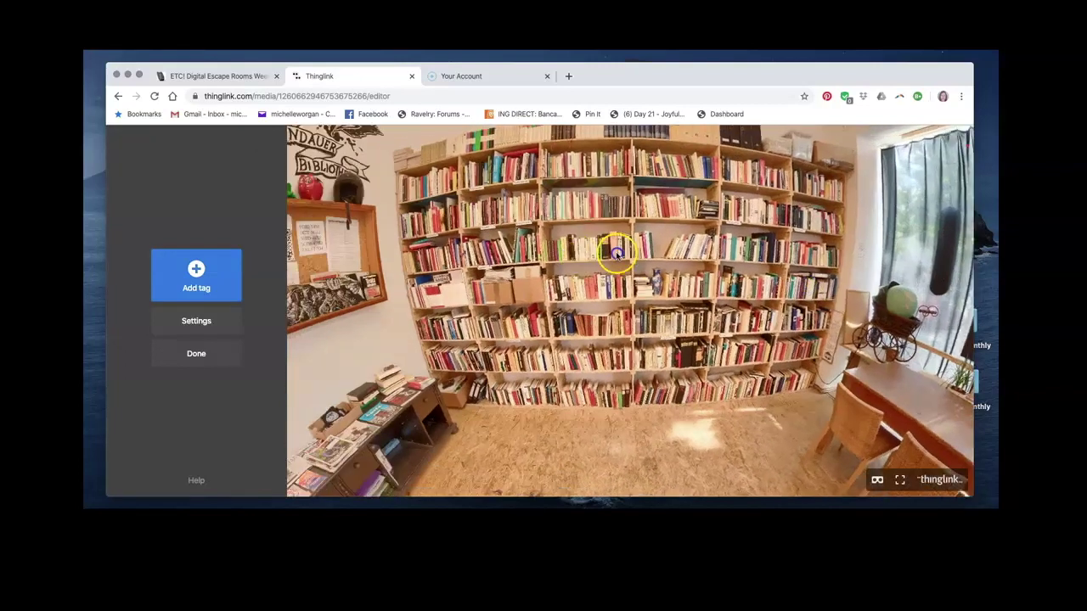
Add a text label reading 'Search around the room for clues.' at the bulletin-board wall
left_click_drag(526, 258, 775, 253)
left_click(210, 278)
scroll(214, 289, "down", 2)
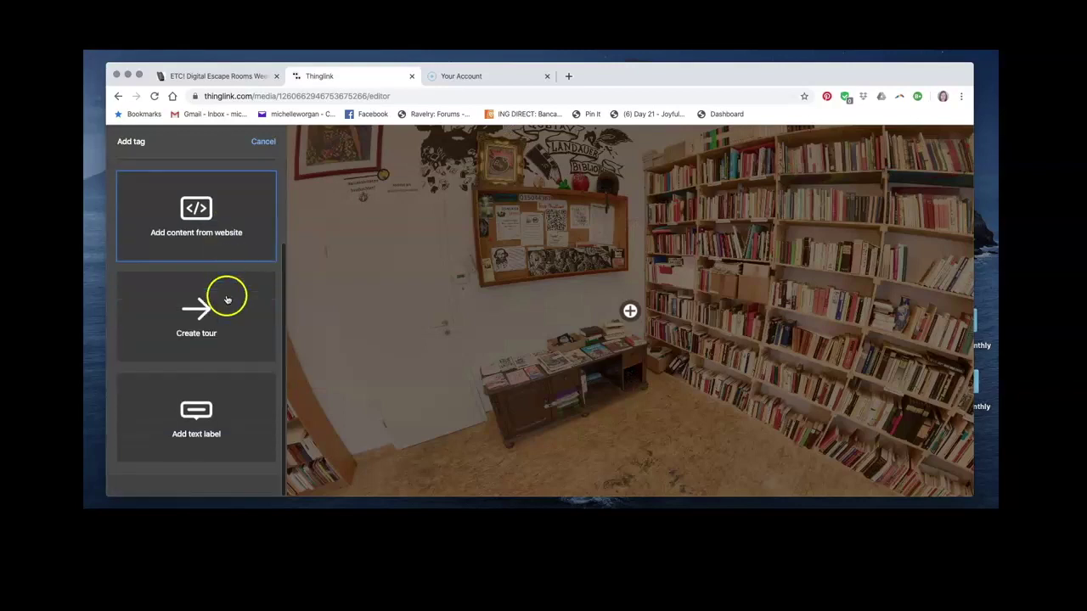
left_click(214, 416)
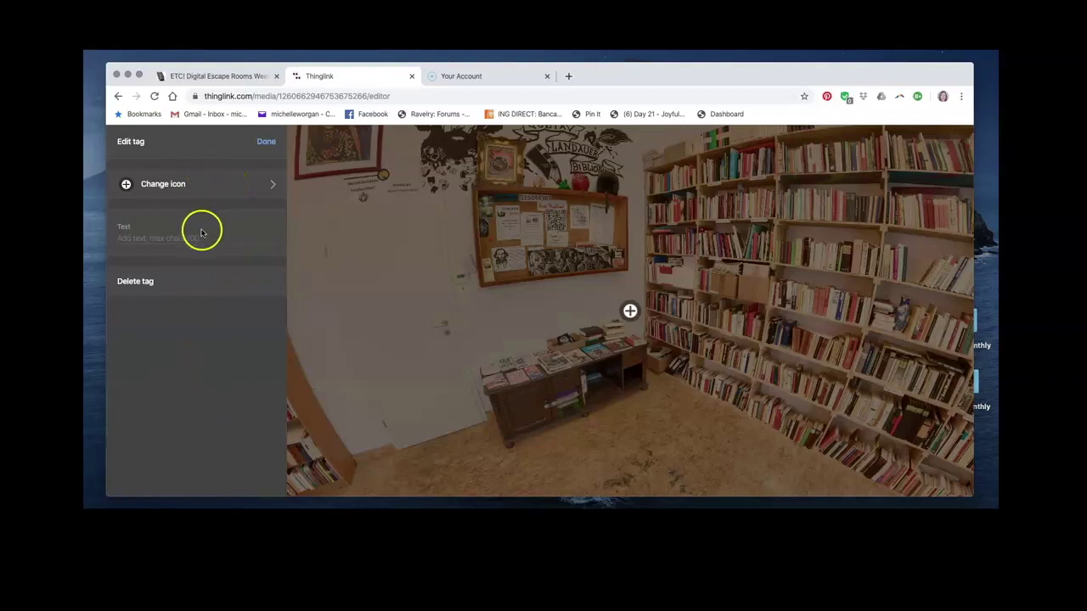
type("Search around the room for")
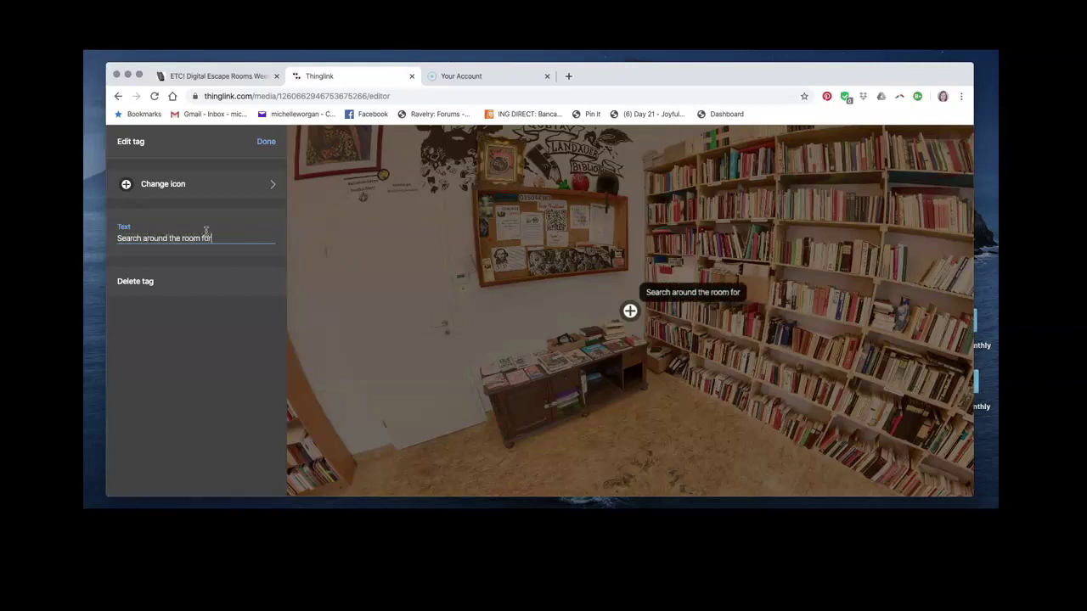
type("ues.")
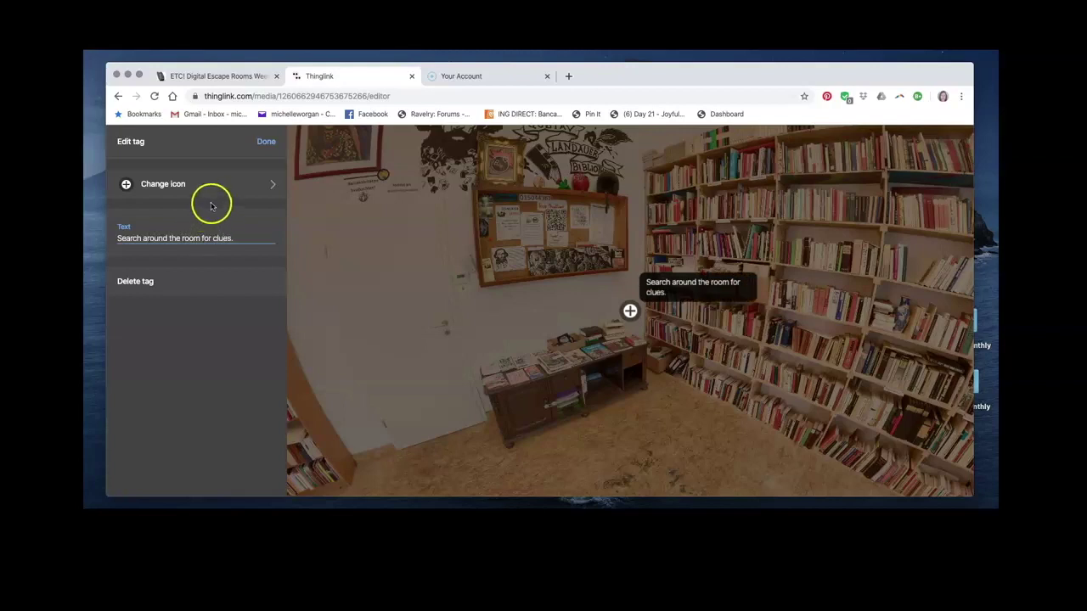
left_click(218, 182)
Give the clue label the red info icon and position it on the noticeboard
scroll(183, 331, "down", 1)
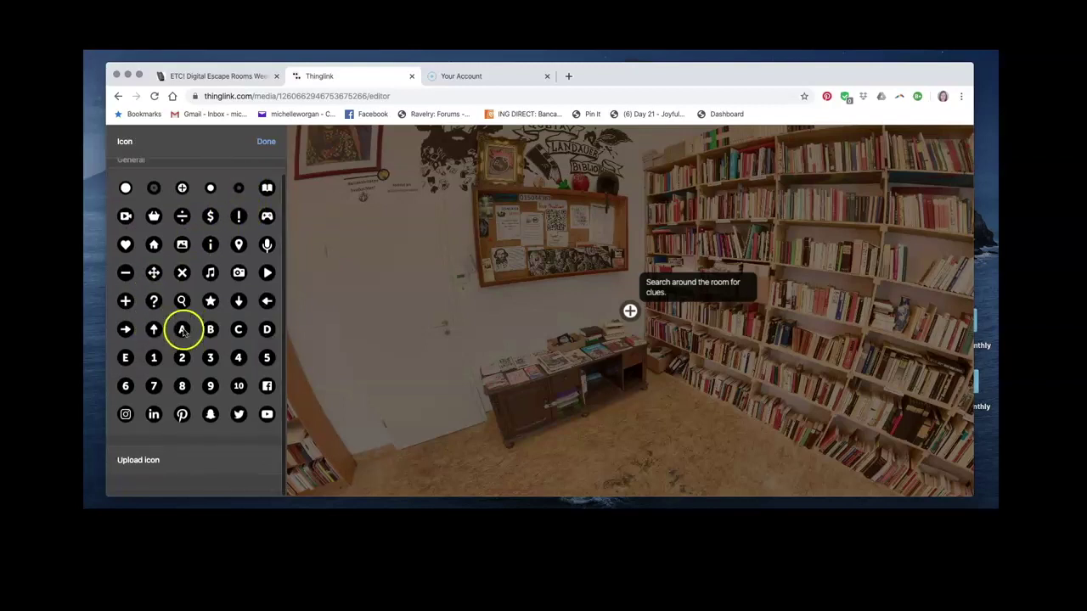
left_click(210, 245)
left_click(157, 275)
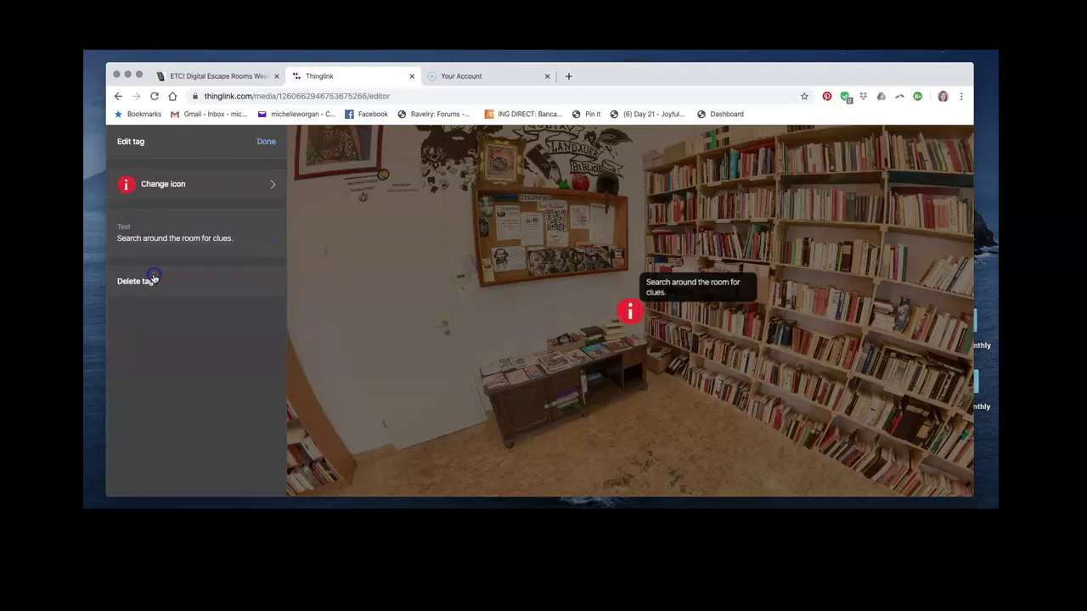
left_click(687, 378)
left_click_drag(629, 313, 530, 221)
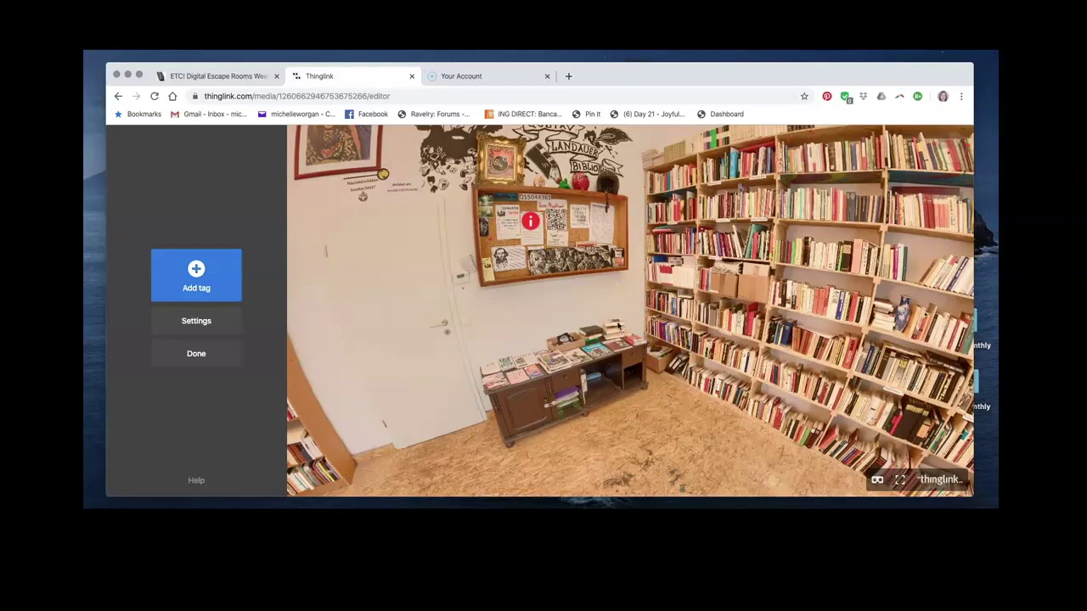
left_click_drag(553, 301, 772, 281)
left_click_drag(636, 252, 722, 265)
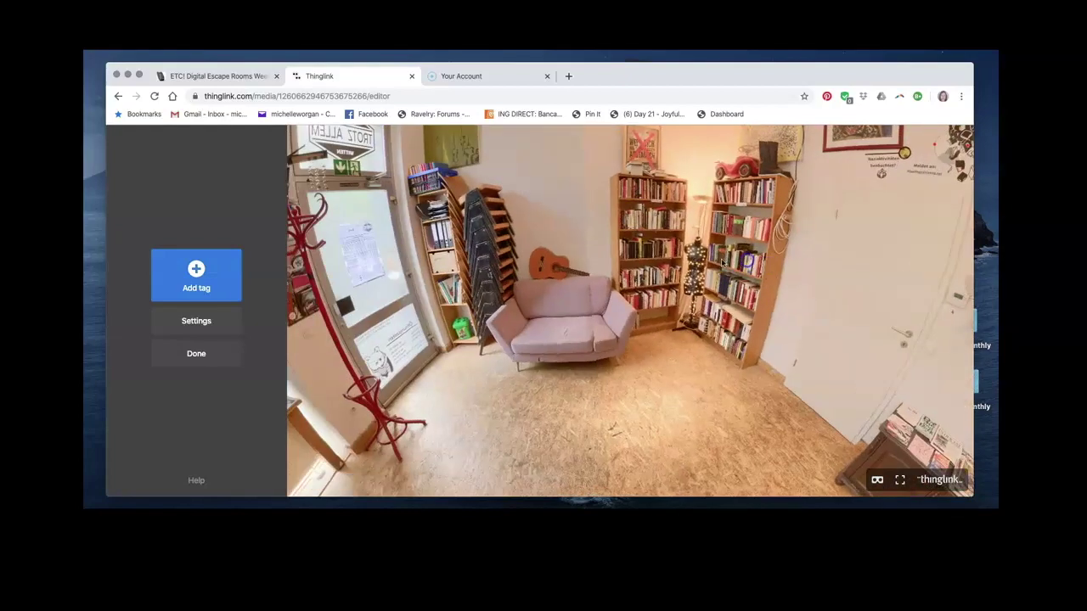
left_click_drag(449, 255, 480, 293)
Create a tour tag linking to the 'Scene 7 - The Park' scene
left_click(195, 274)
scroll(237, 332, "down", 3)
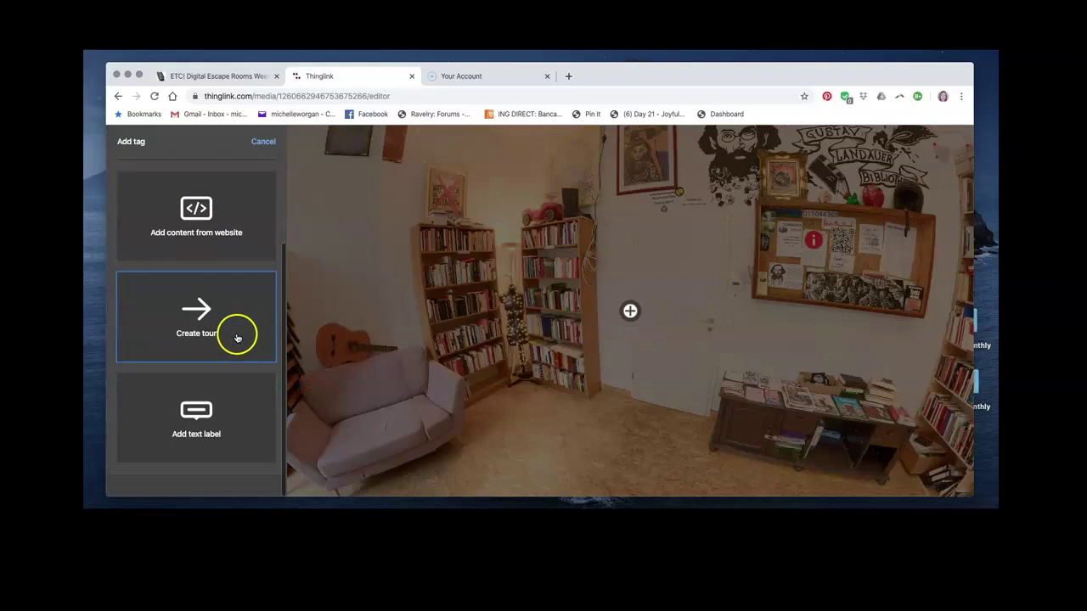
left_click(196, 306)
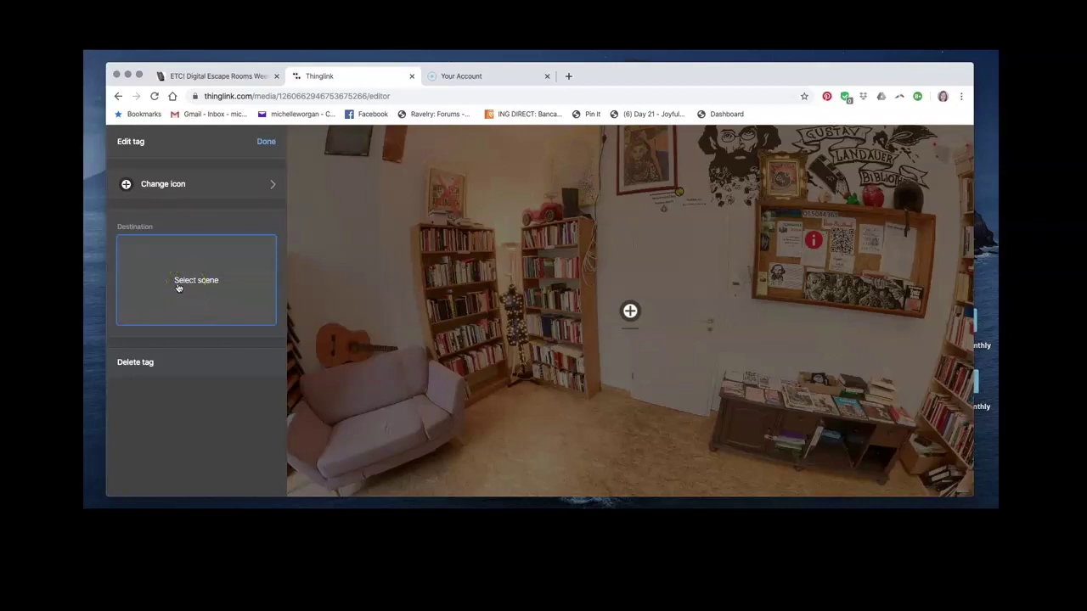
left_click(182, 285)
scroll(456, 279, "down", 3)
scroll(489, 284, "up", 3)
scroll(501, 291, "down", 3)
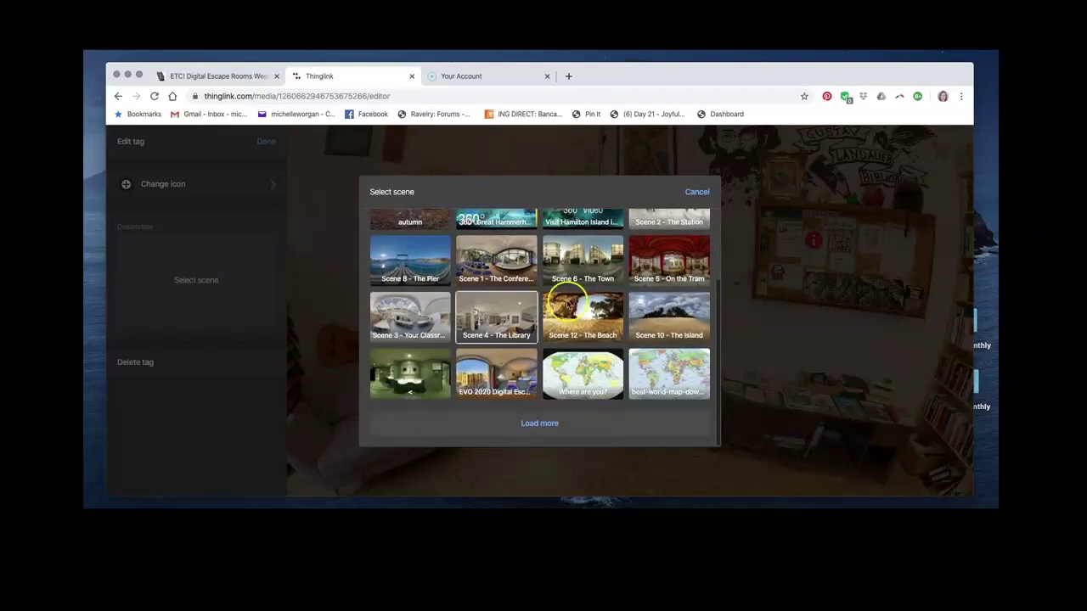
scroll(627, 309, "up", 3)
scroll(628, 310, "down", 3)
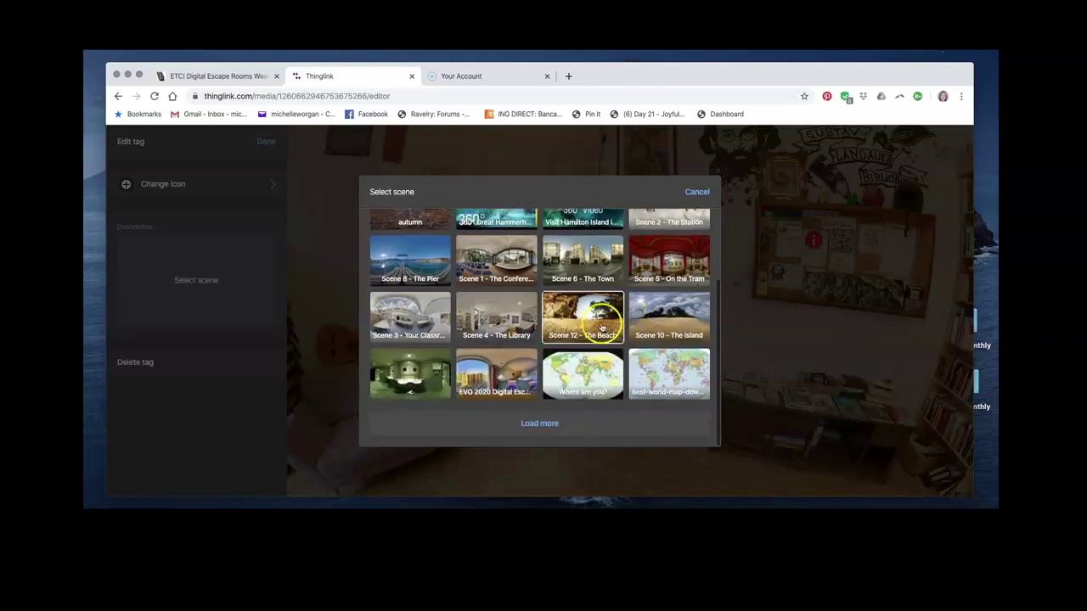
scroll(626, 309, "up", 3)
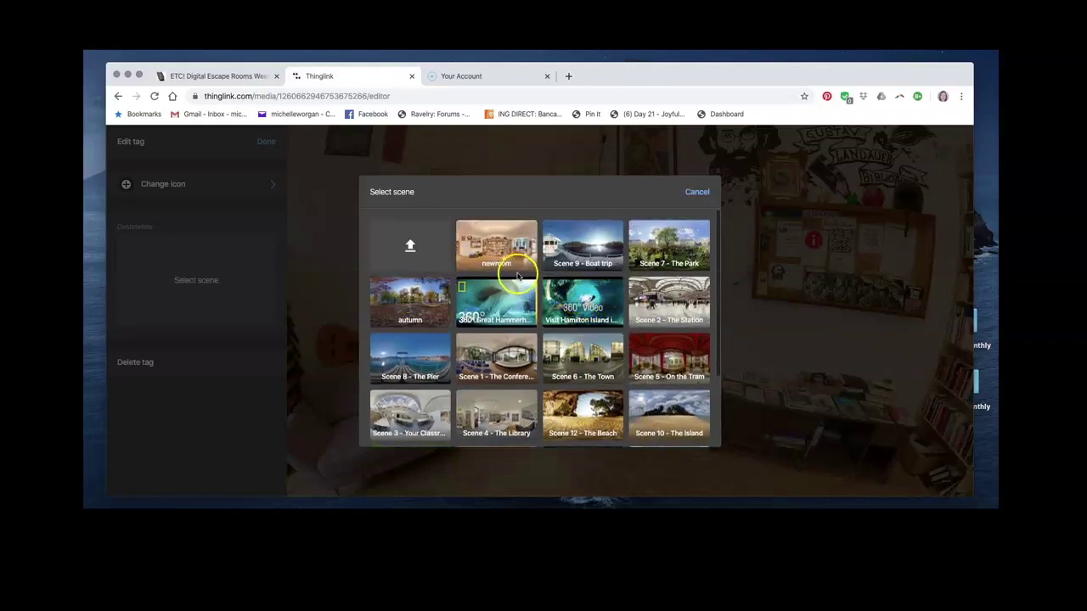
left_click(655, 239)
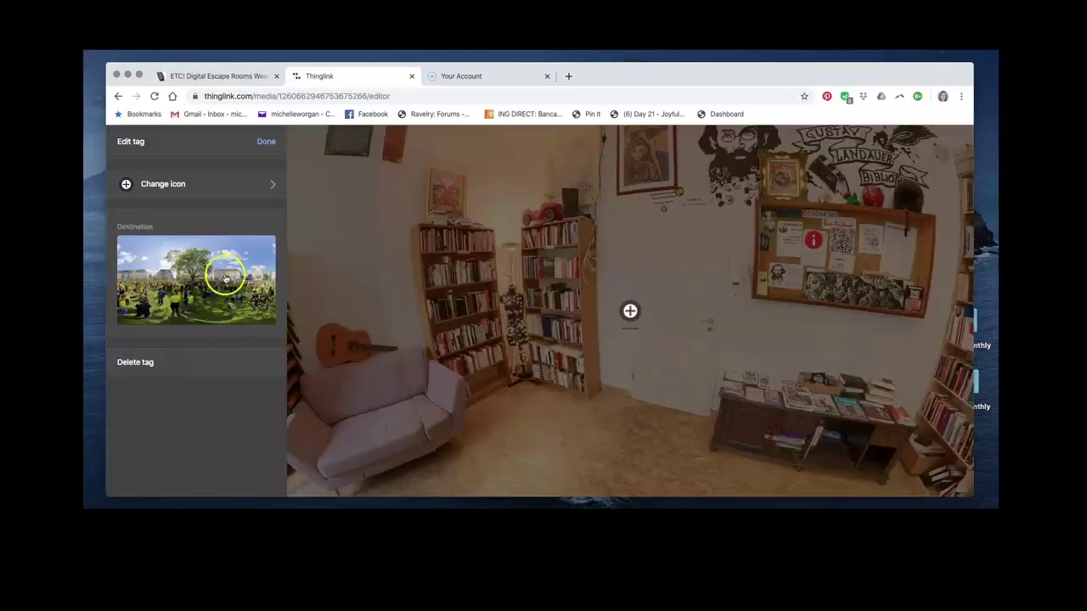
left_click(266, 142)
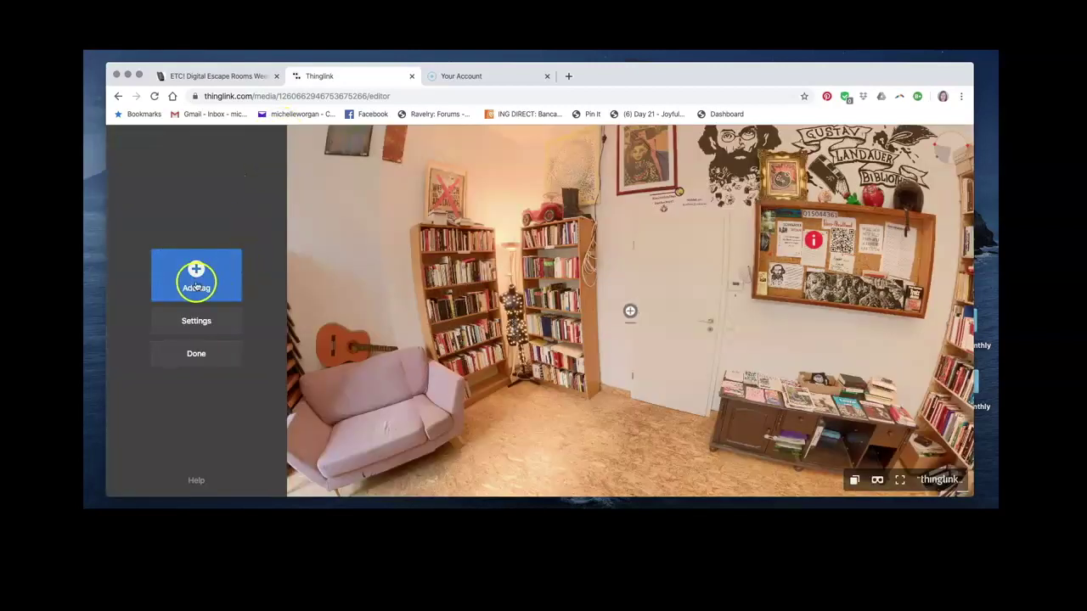
Give the tour tag a red right-arrow icon and place it on the door
left_click(630, 311)
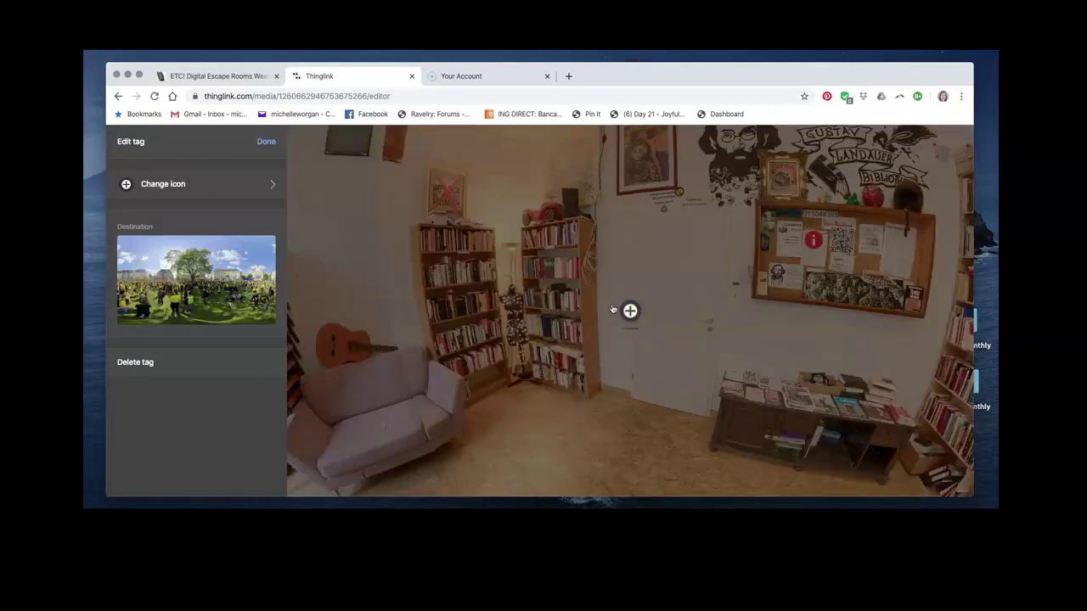
left_click(204, 184)
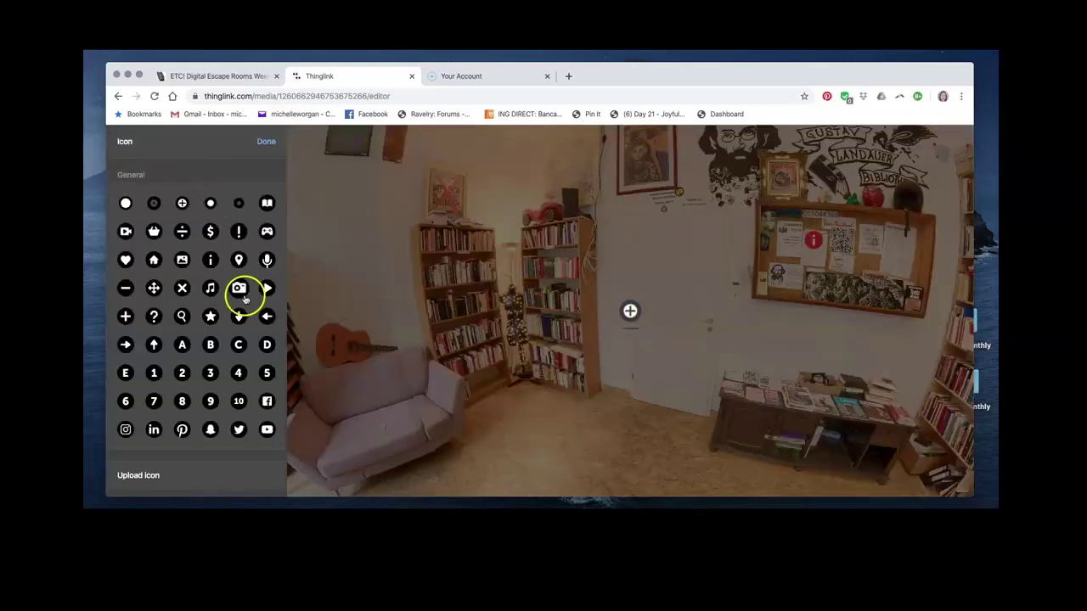
scroll(245, 297, "down", 1)
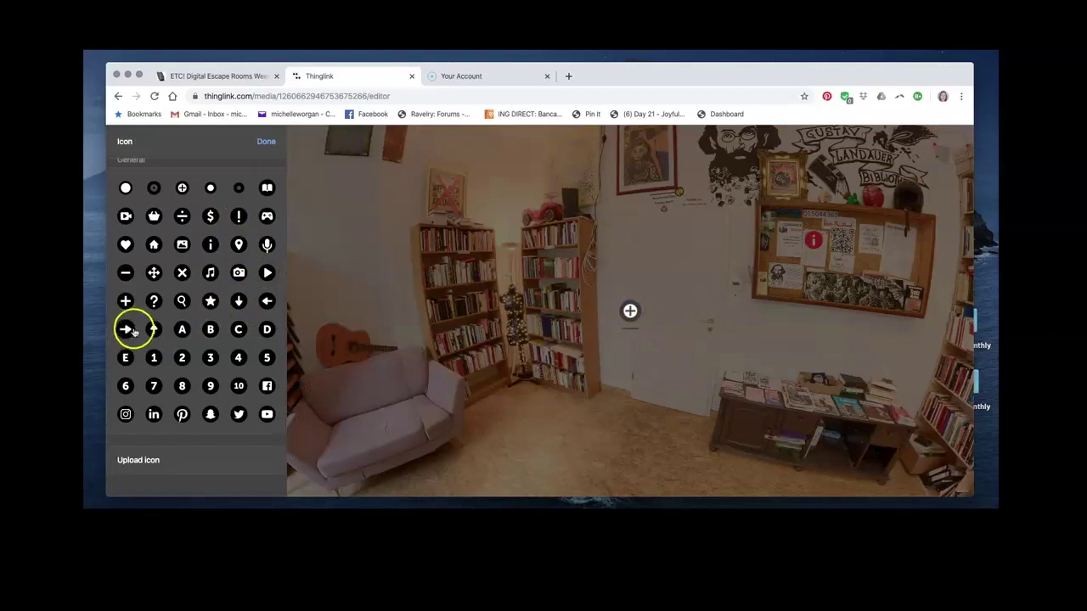
left_click(124, 330)
left_click(239, 329)
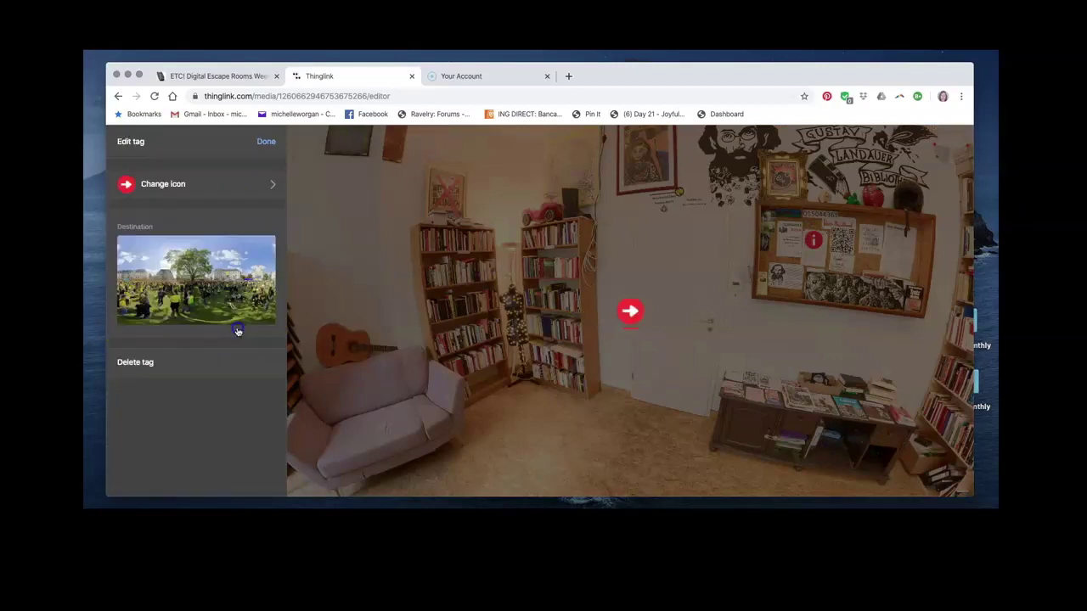
left_click_drag(630, 311, 636, 307)
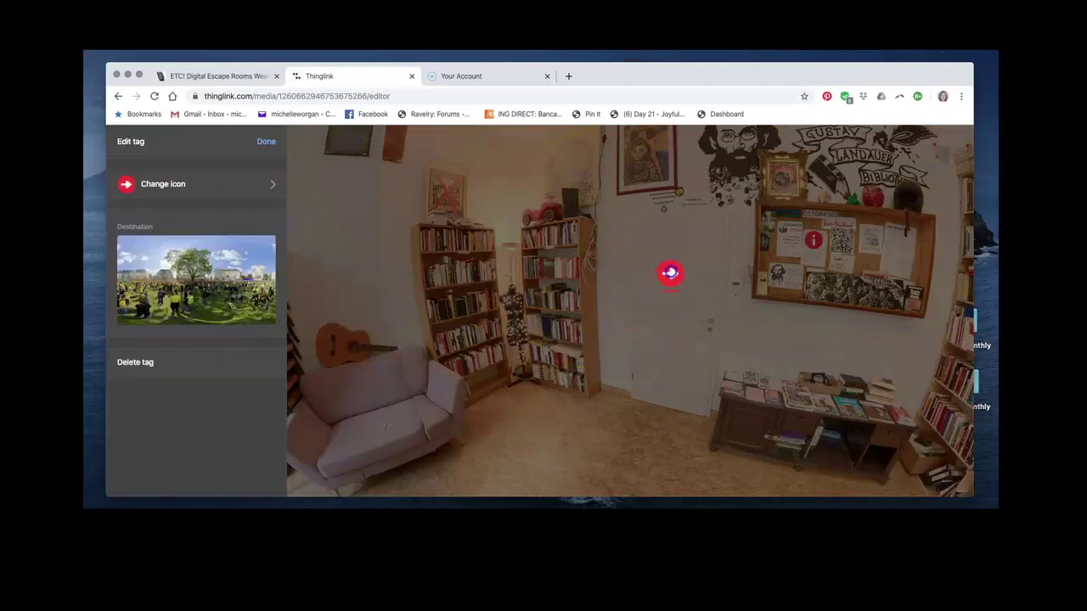
left_click(265, 142)
Turn off Tag animation in the scene settings and exit the editor
left_click(214, 326)
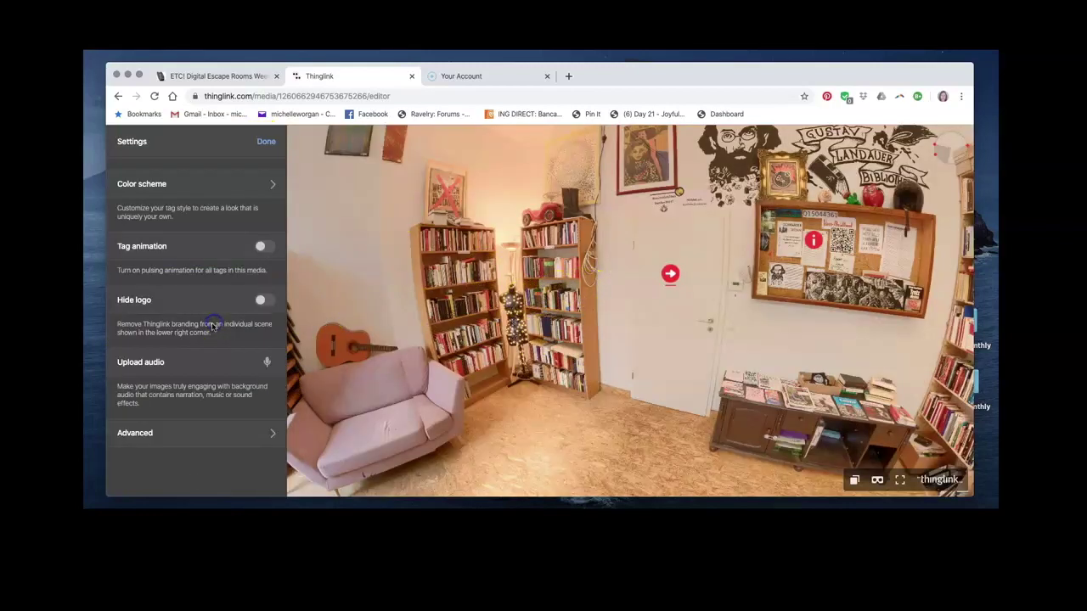
mouse_move(817, 244)
left_click(258, 249)
left_click(256, 251)
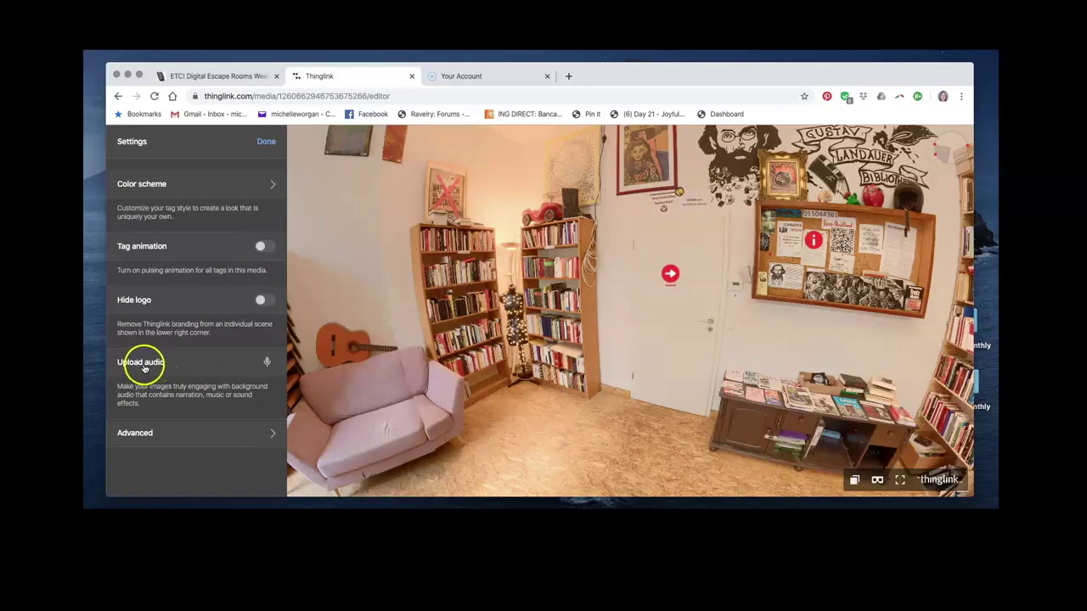
left_click(265, 143)
left_click(187, 358)
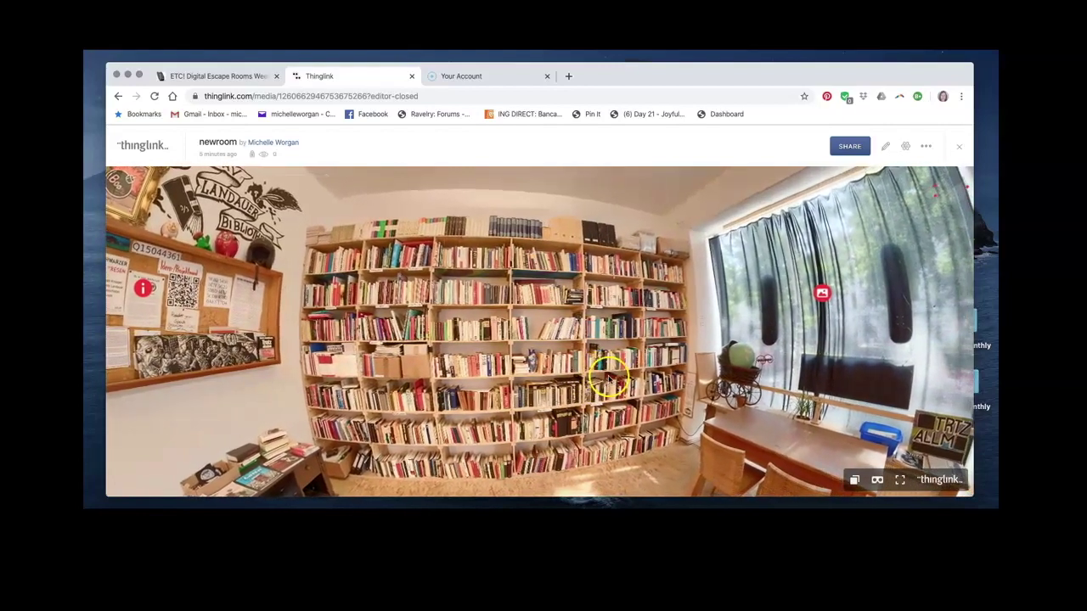
Preview the newroom scene full screen, try the red info clue tag, and dismiss the Clue 1 popup
left_click(900, 480)
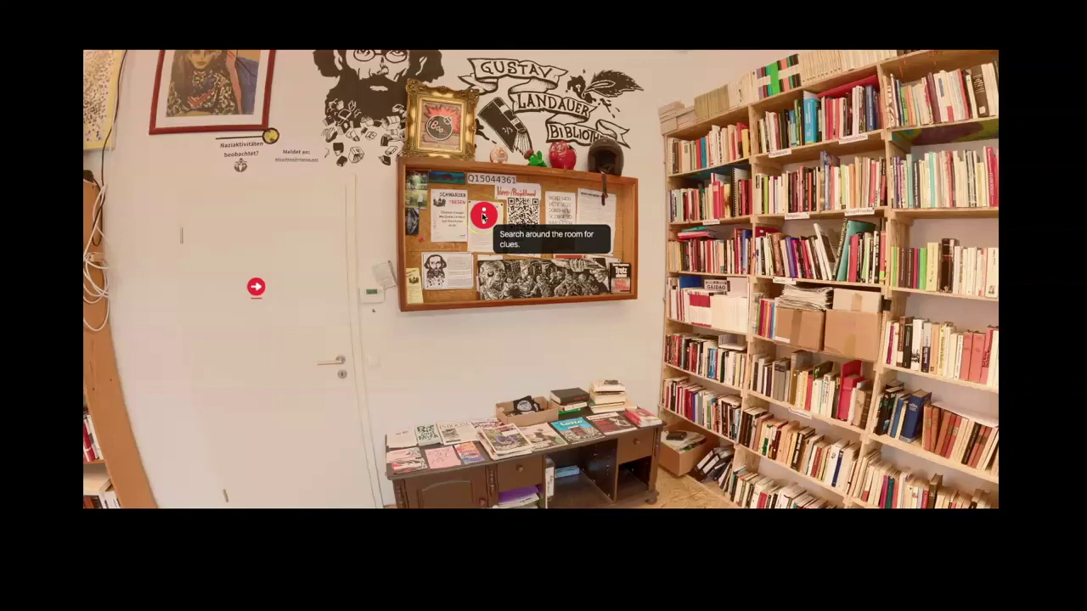
left_click(483, 217)
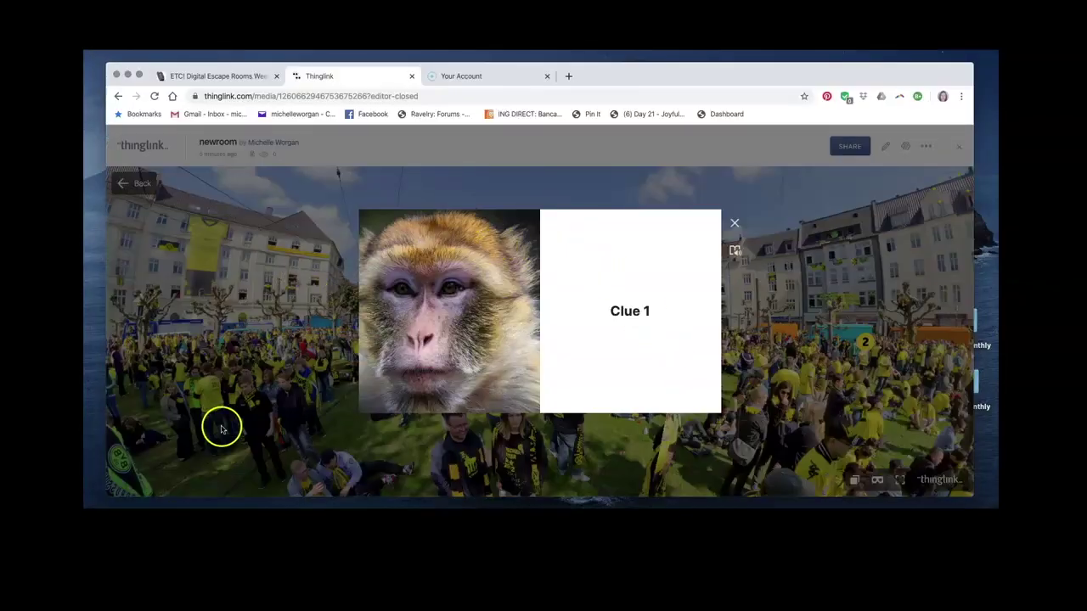
left_click(735, 223)
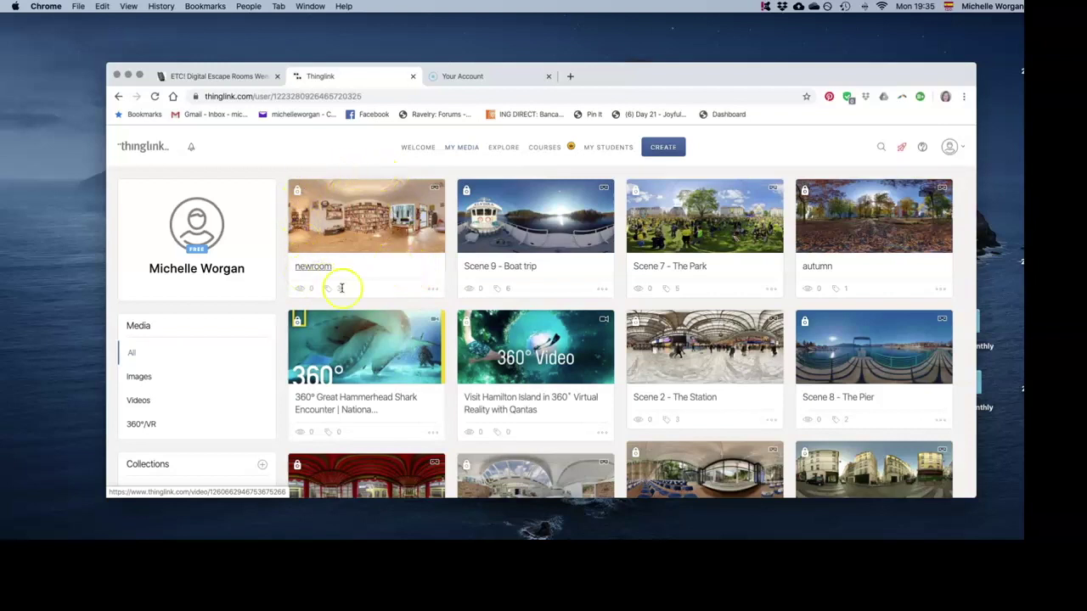
Open Publish for newroom, review the share, social and embed options, and make it public
left_click(433, 291)
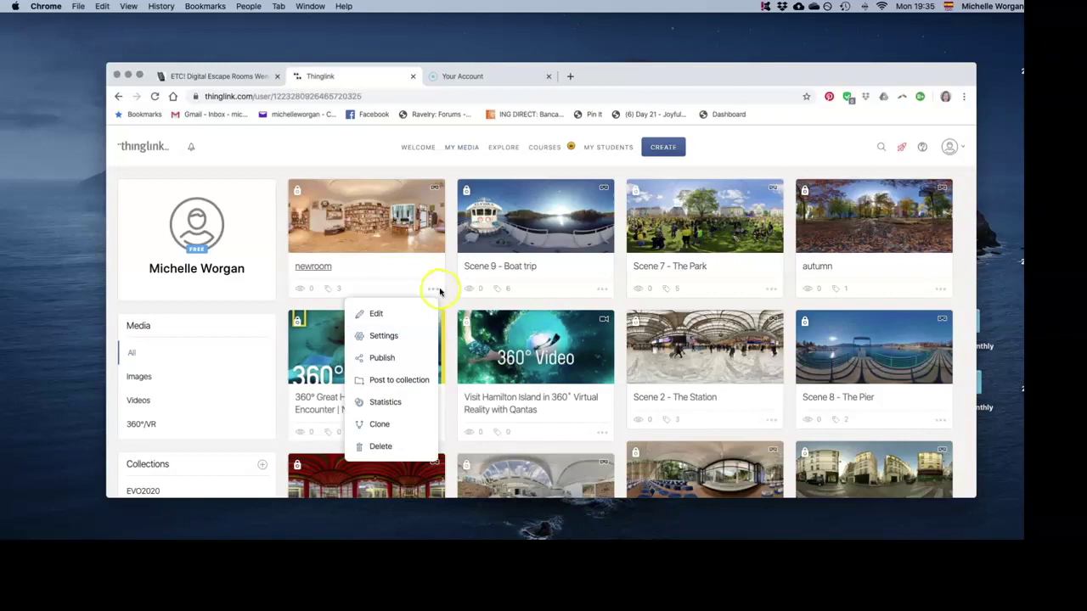
left_click(420, 360)
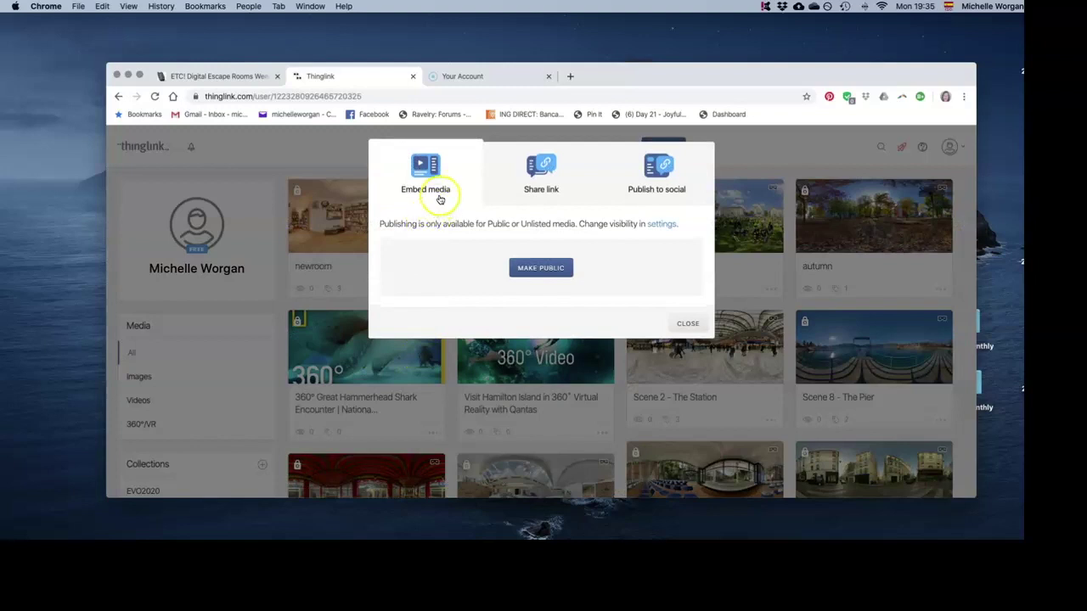
left_click(540, 187)
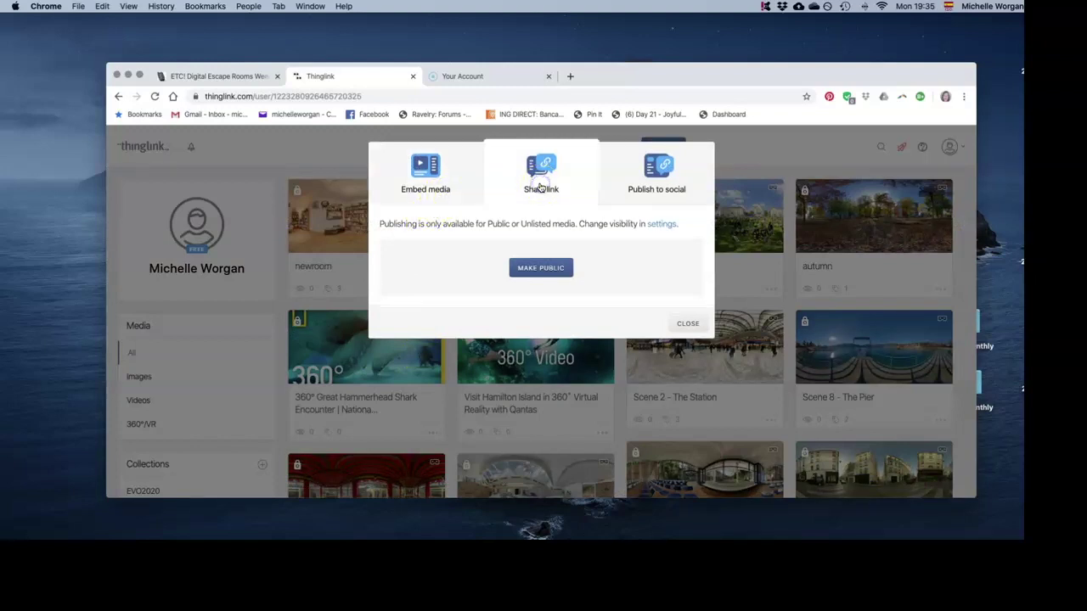
left_click(625, 192)
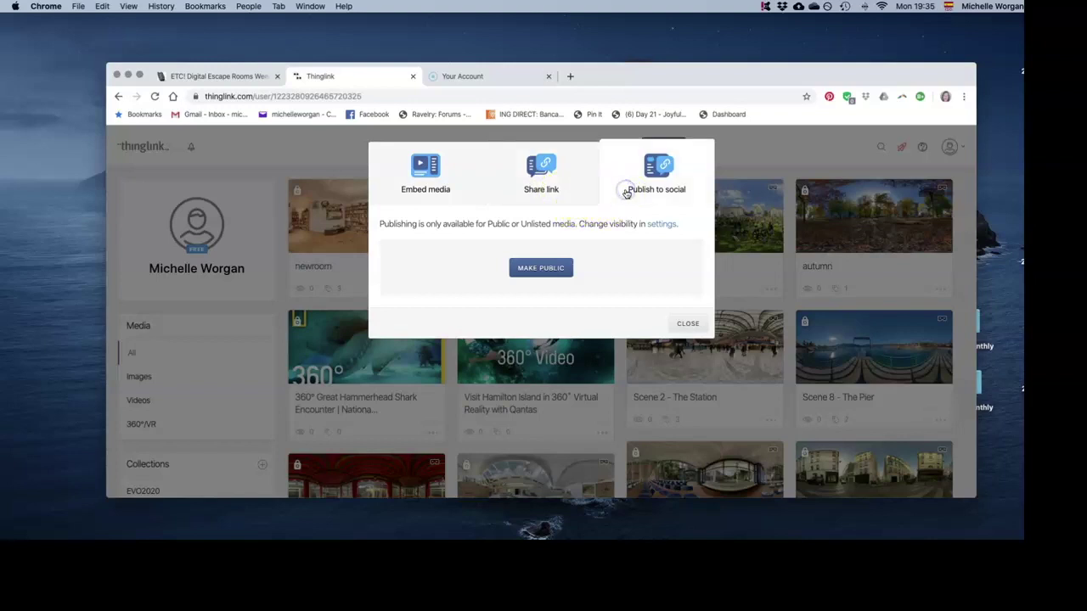
left_click(440, 190)
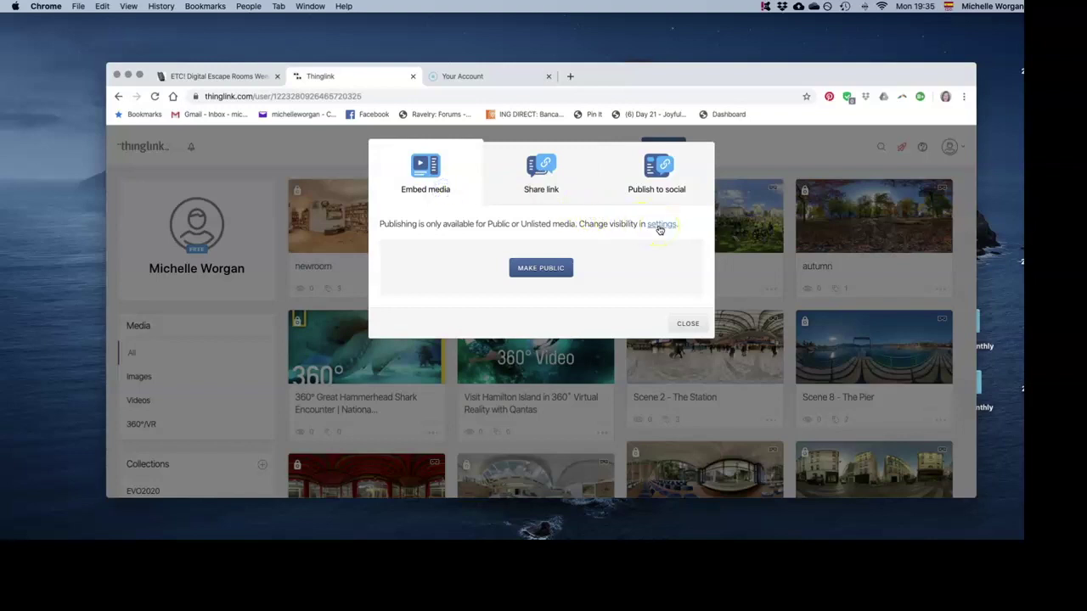
left_click(552, 267)
Copy newroom's shareable link and close the publishing dialog
scroll(552, 265, "down", 3)
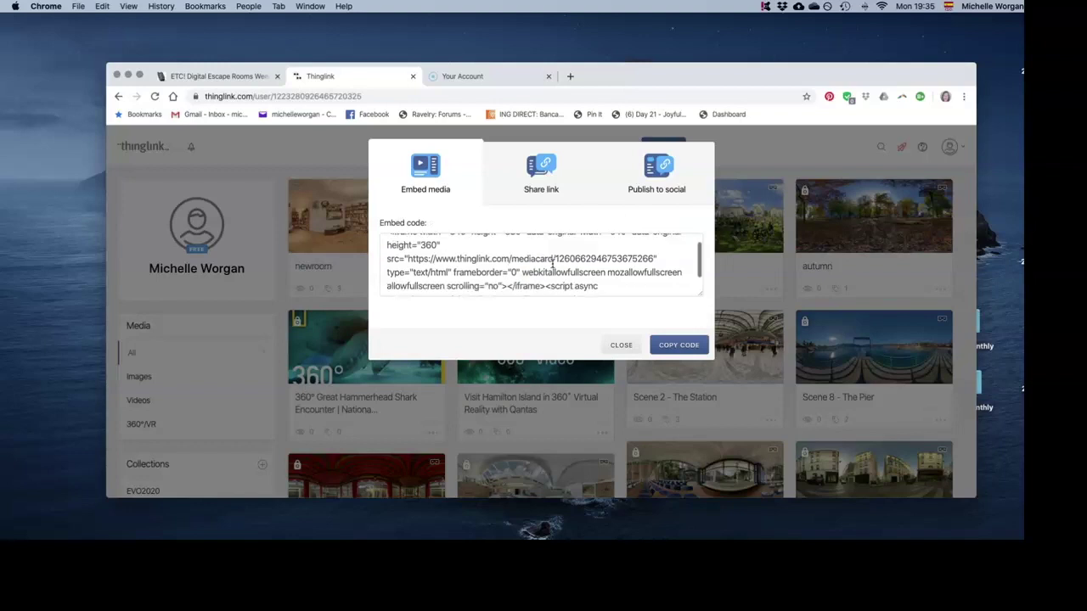
scroll(552, 264, "up", 3)
left_click(531, 176)
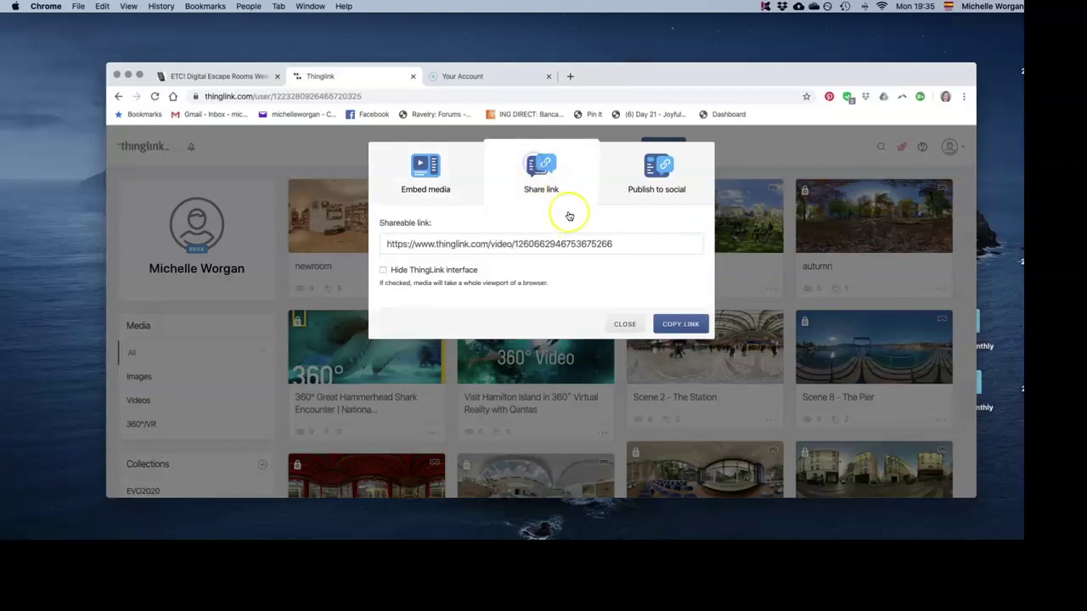
left_click_drag(608, 244, 369, 239)
left_click(682, 324)
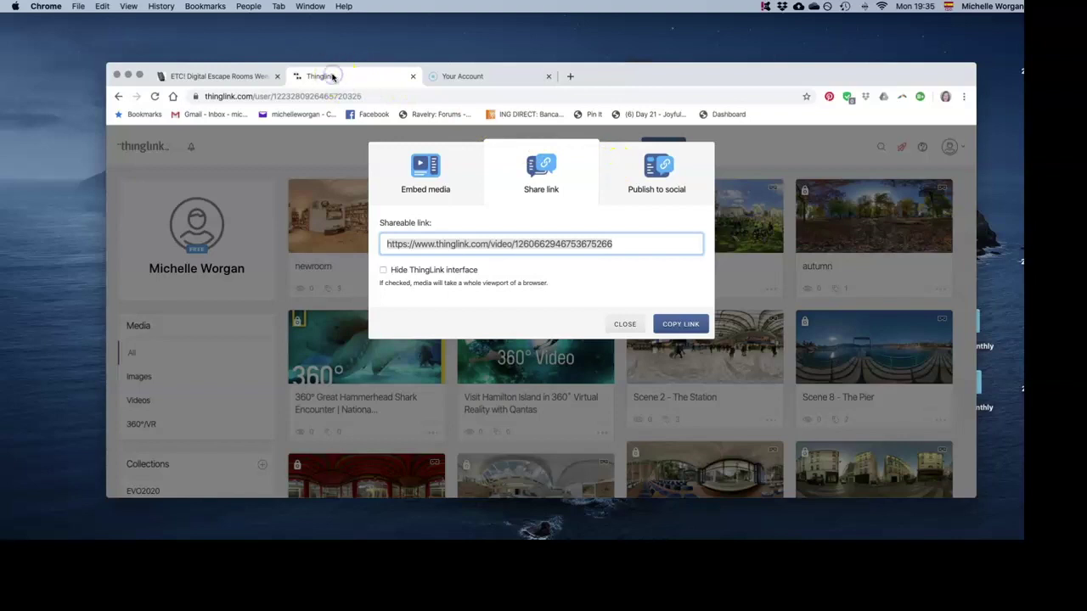
left_click(625, 324)
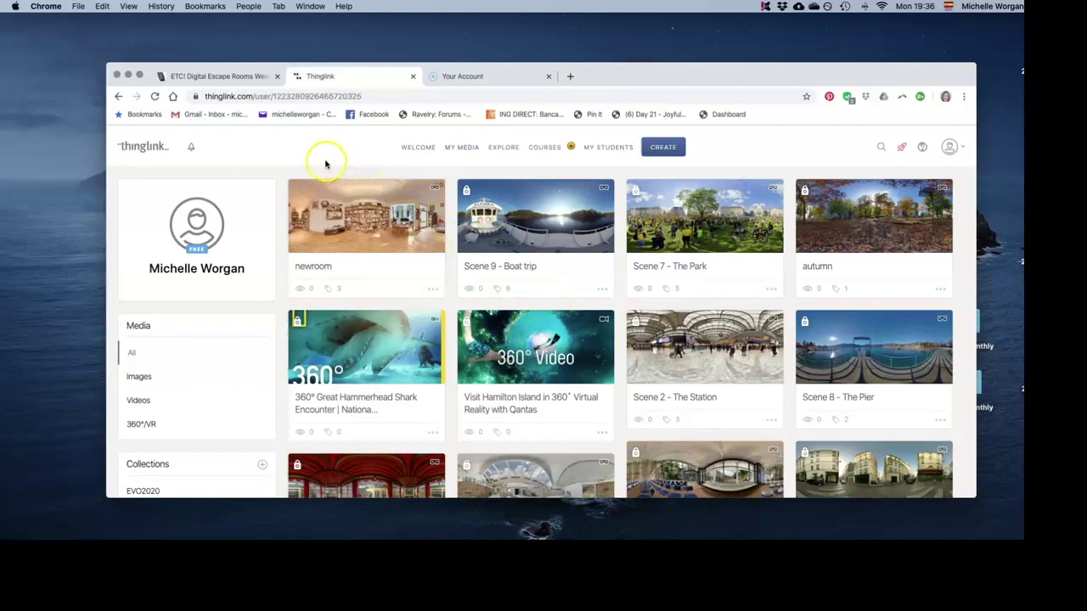